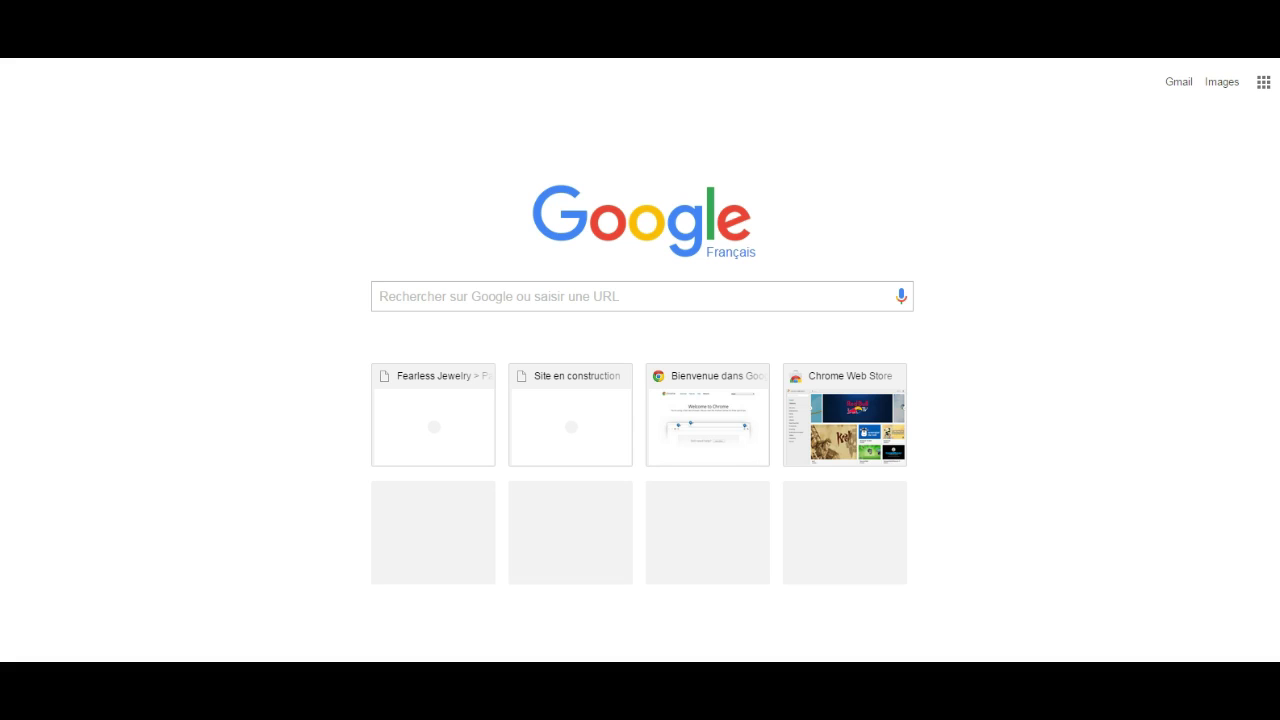
Search Google for "outil planification mots cles" and open the AdWords keyword planner result.
left_click(605, 305)
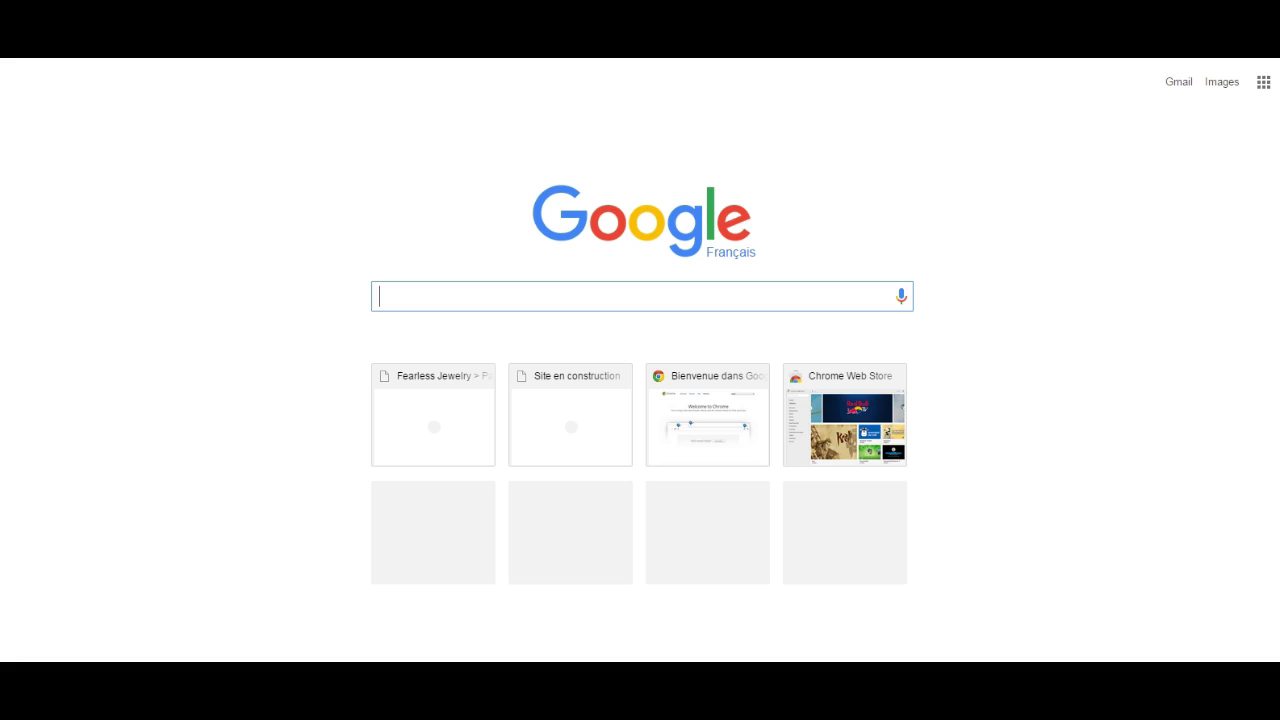
type("outil")
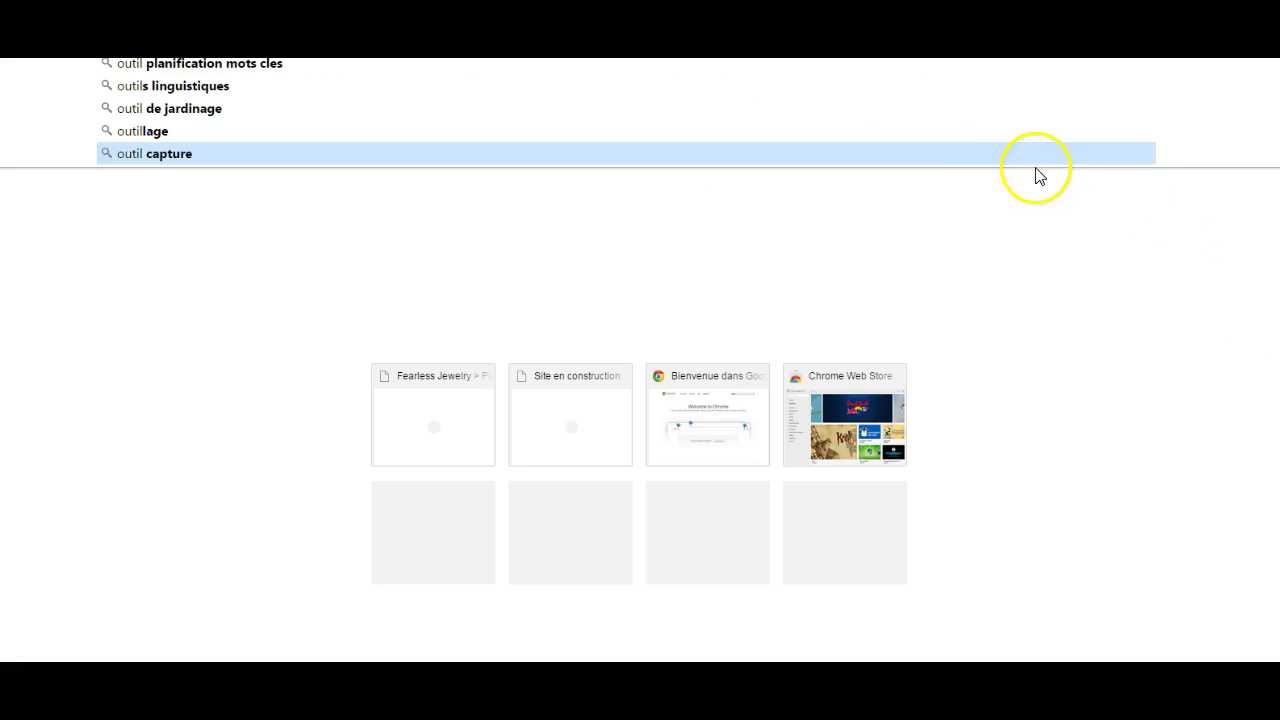
left_click(240, 65)
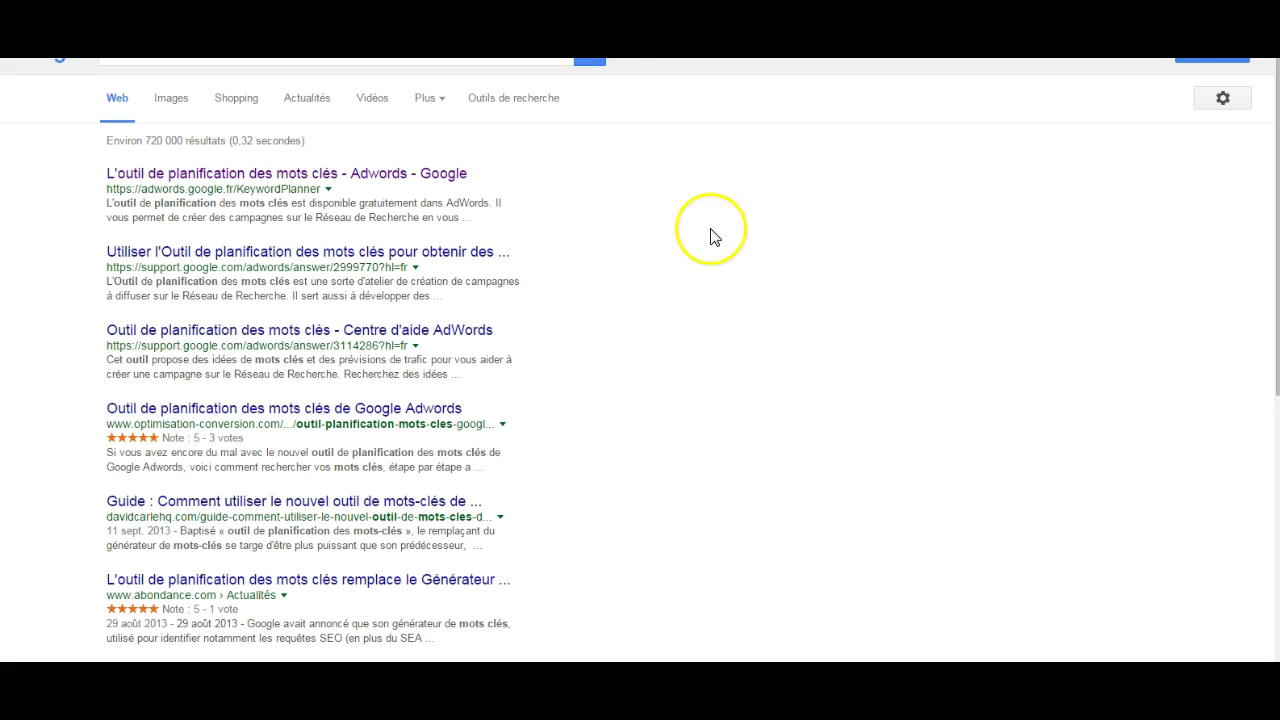
left_click(242, 176)
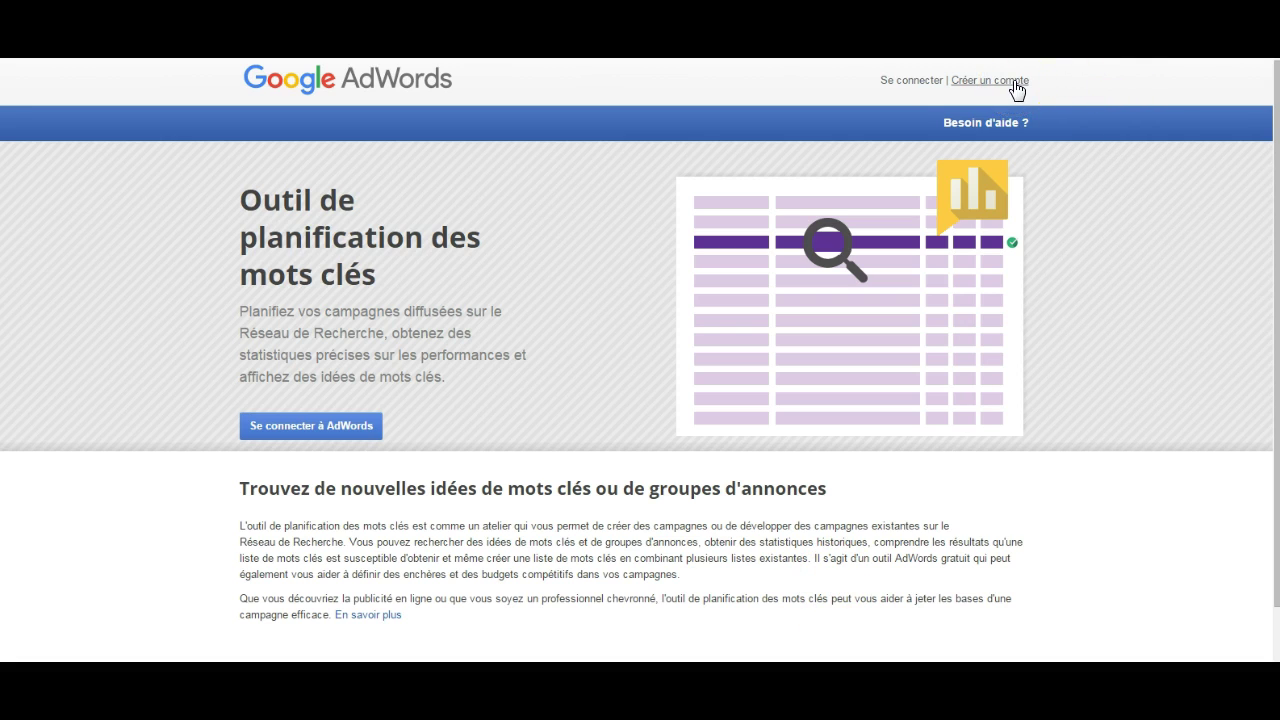
Sign in to AdWords with the existing Google account.
left_click(909, 82)
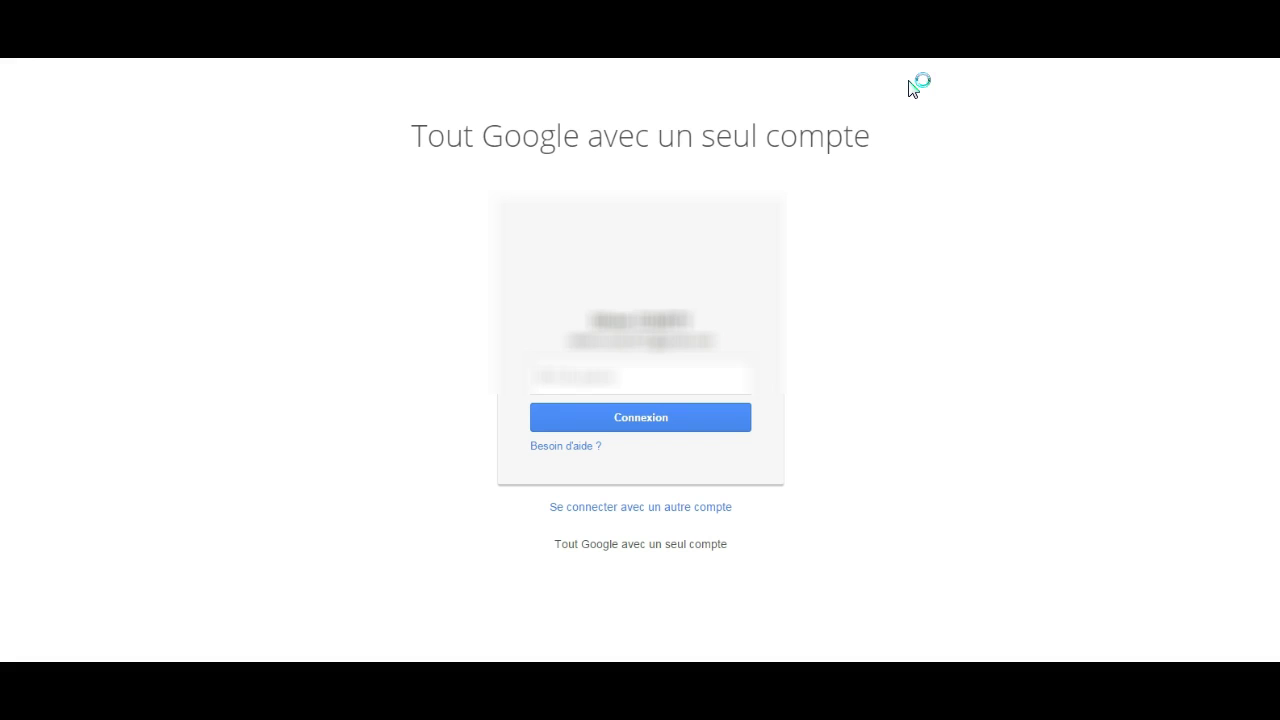
left_click(650, 422)
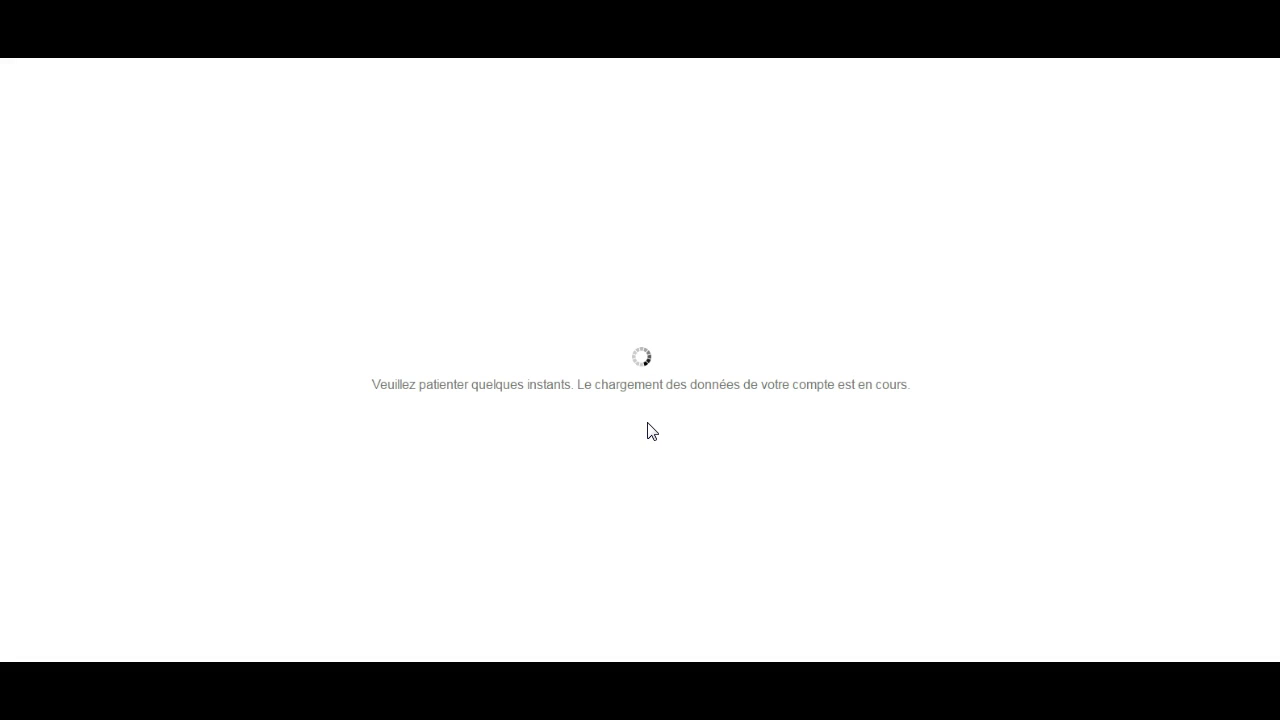
left_click(1009, 291)
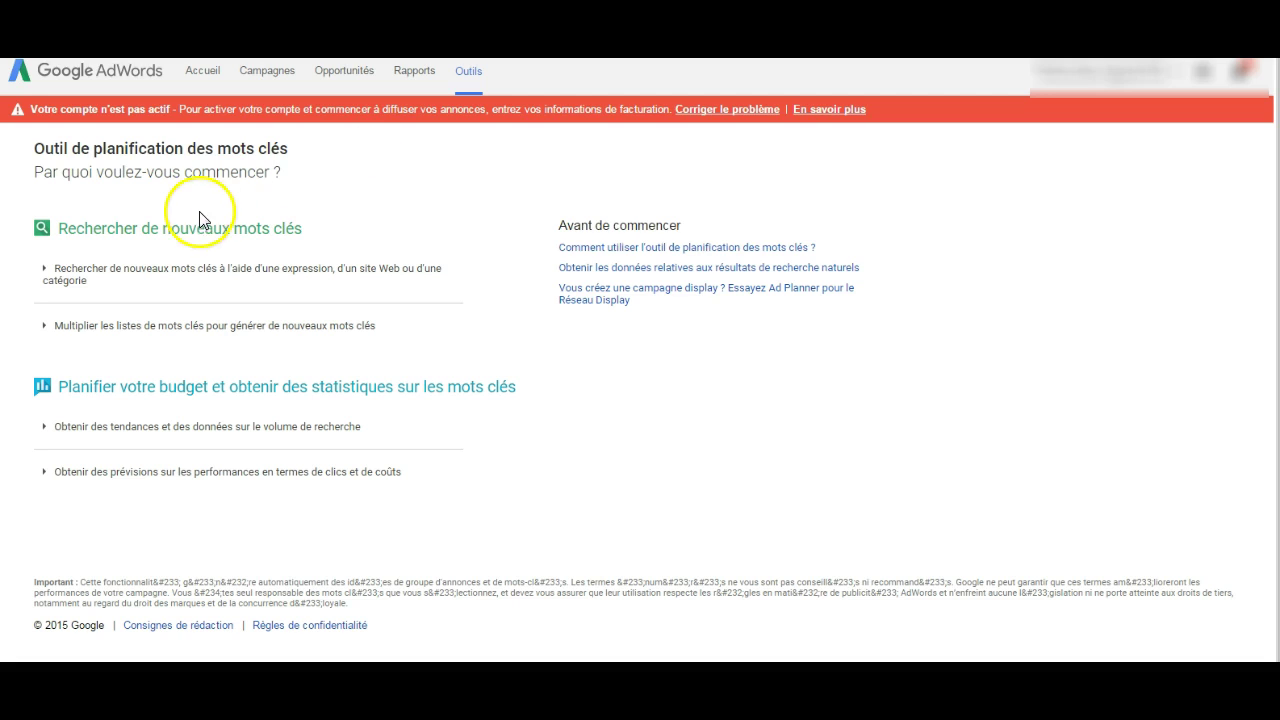
Get new keyword ideas for the product or service "bijoux", keeping the existing targeting and period.
left_click(110, 281)
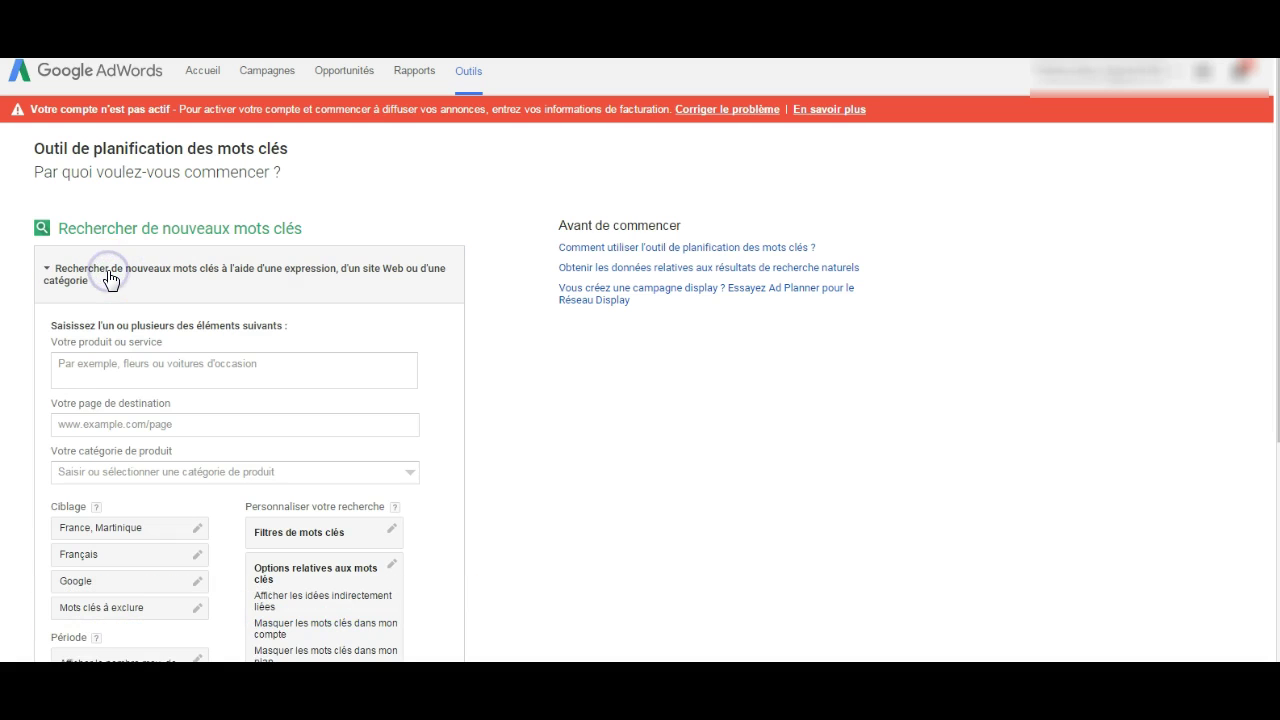
left_click(136, 363)
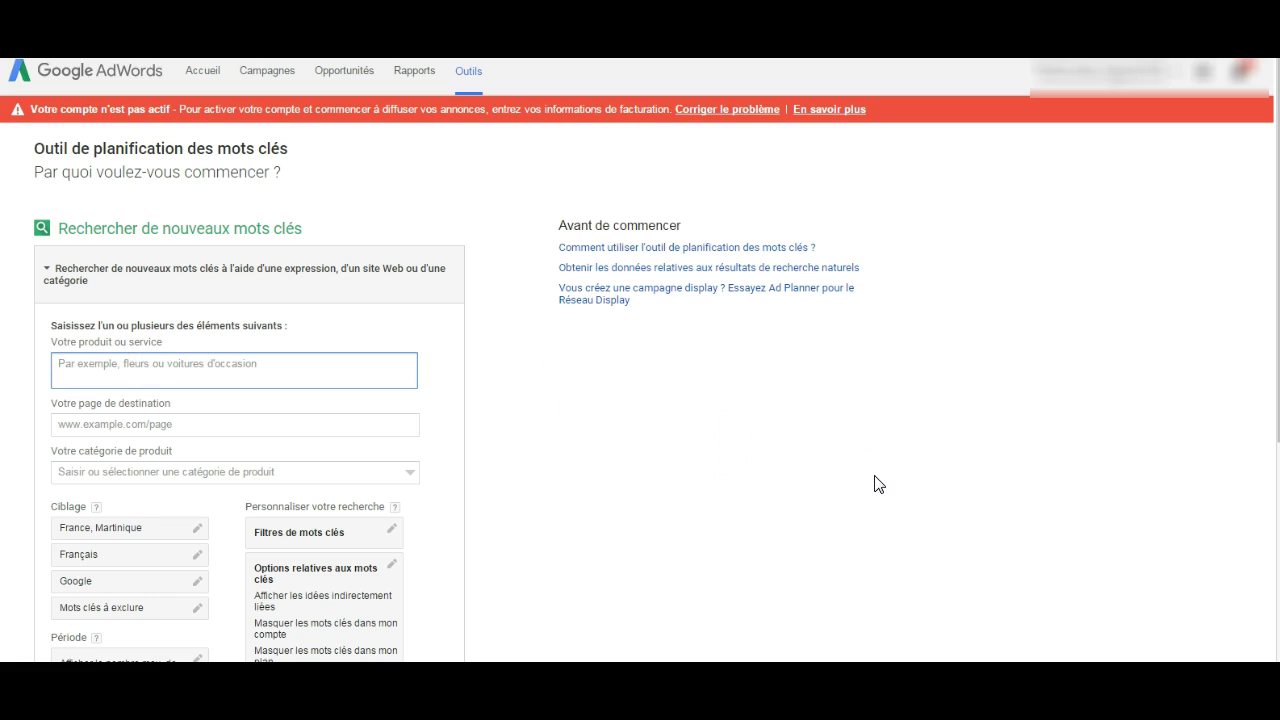
type("bijoux")
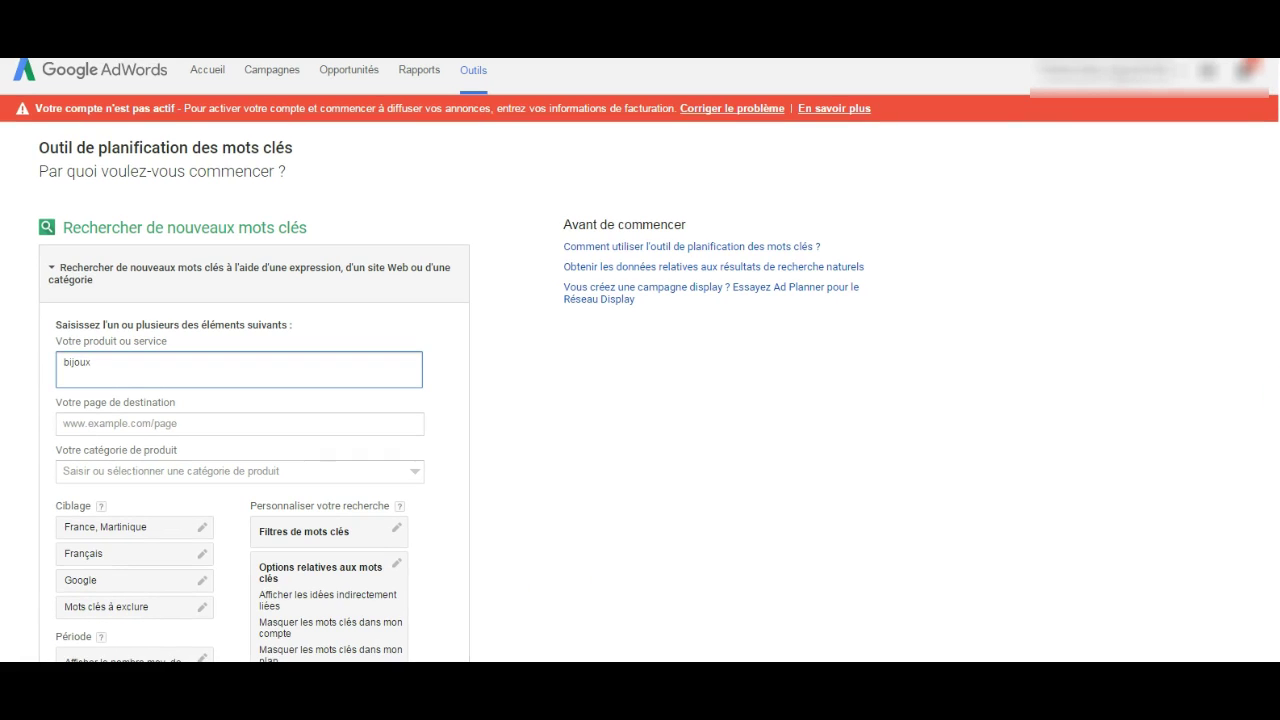
scroll(451, 392, "down", 2)
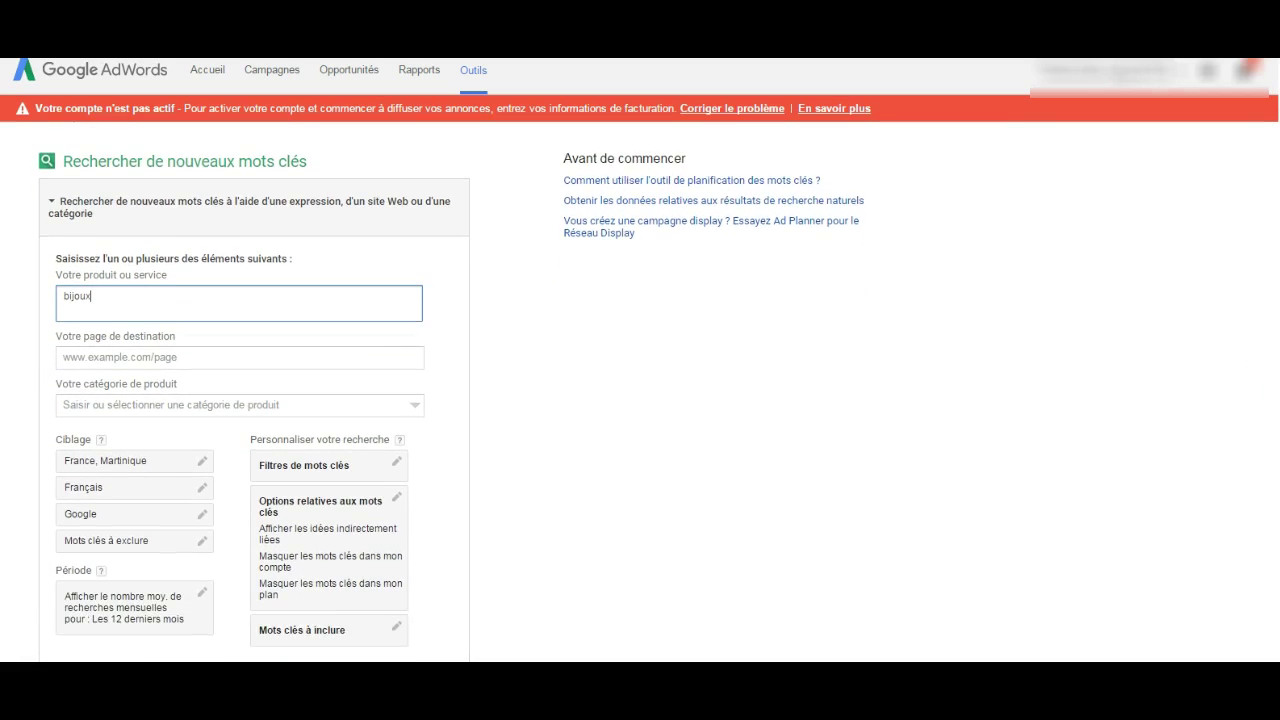
scroll(451, 392, "down", 1)
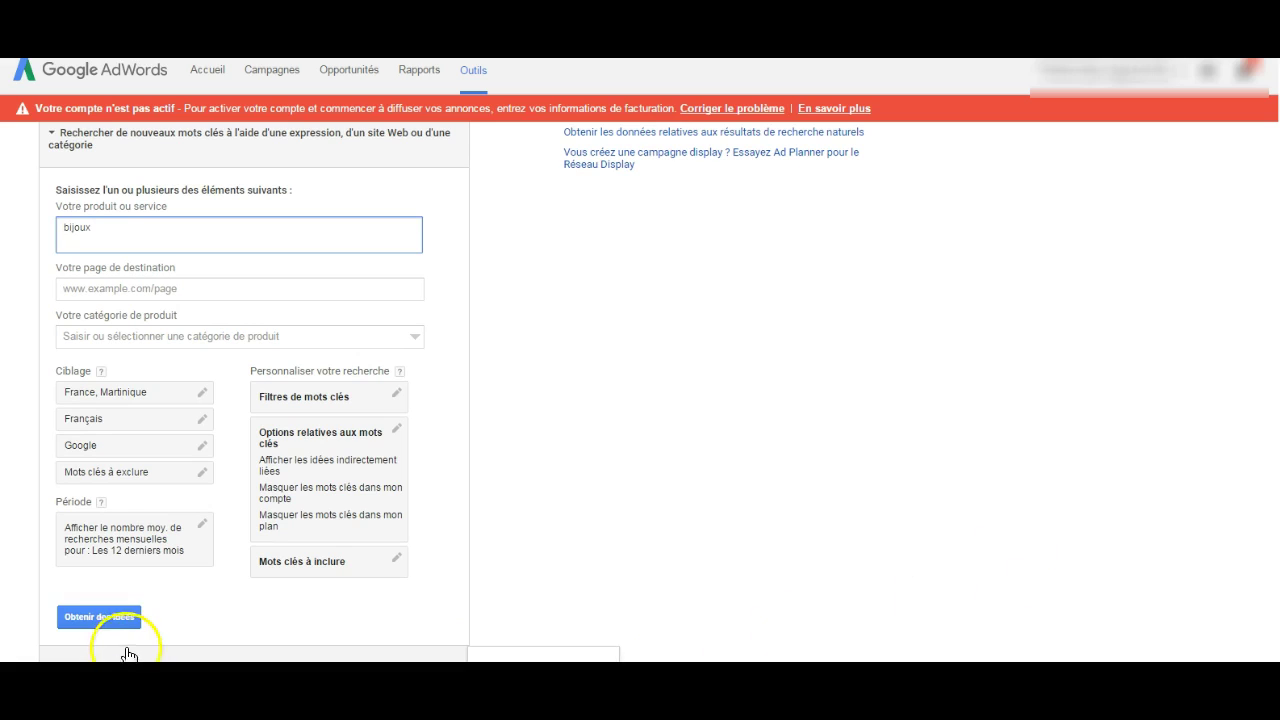
left_click(114, 619)
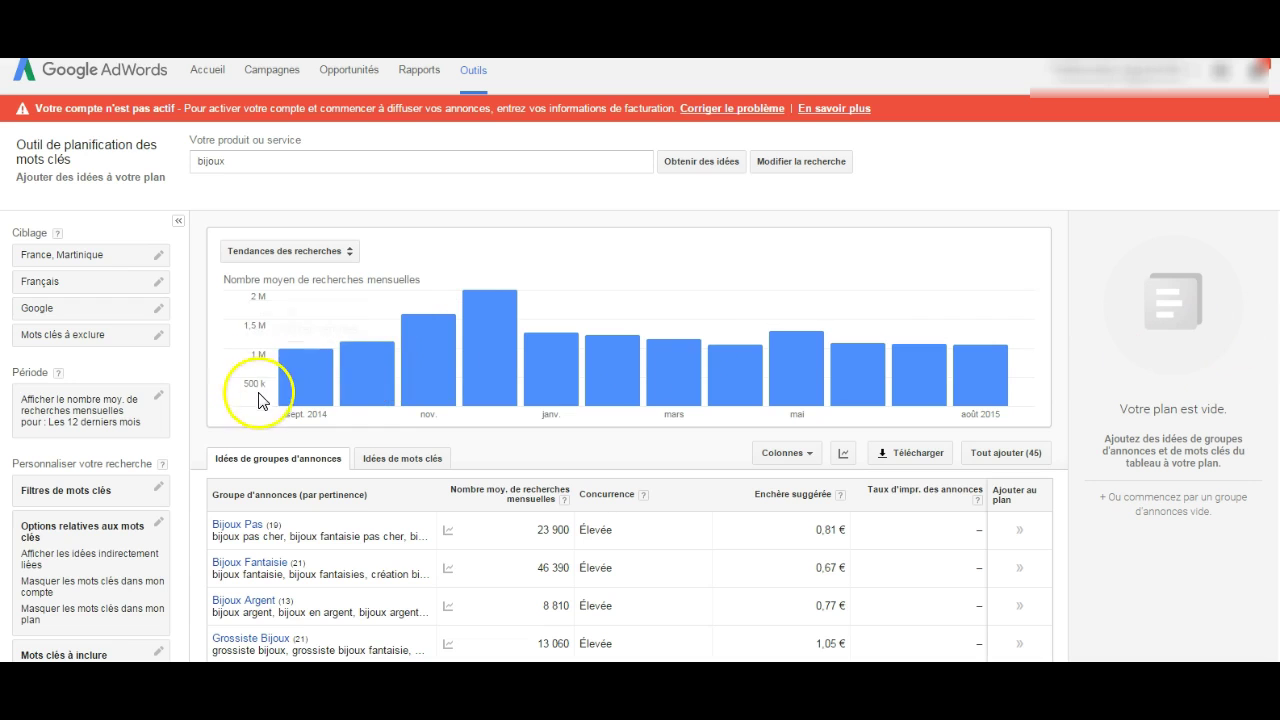
Examine the monthly search chart for "bijoux" and the suggested ad groups, especially the search trend and volume of Bijoux Fantaisie.
mouse_move(511, 345)
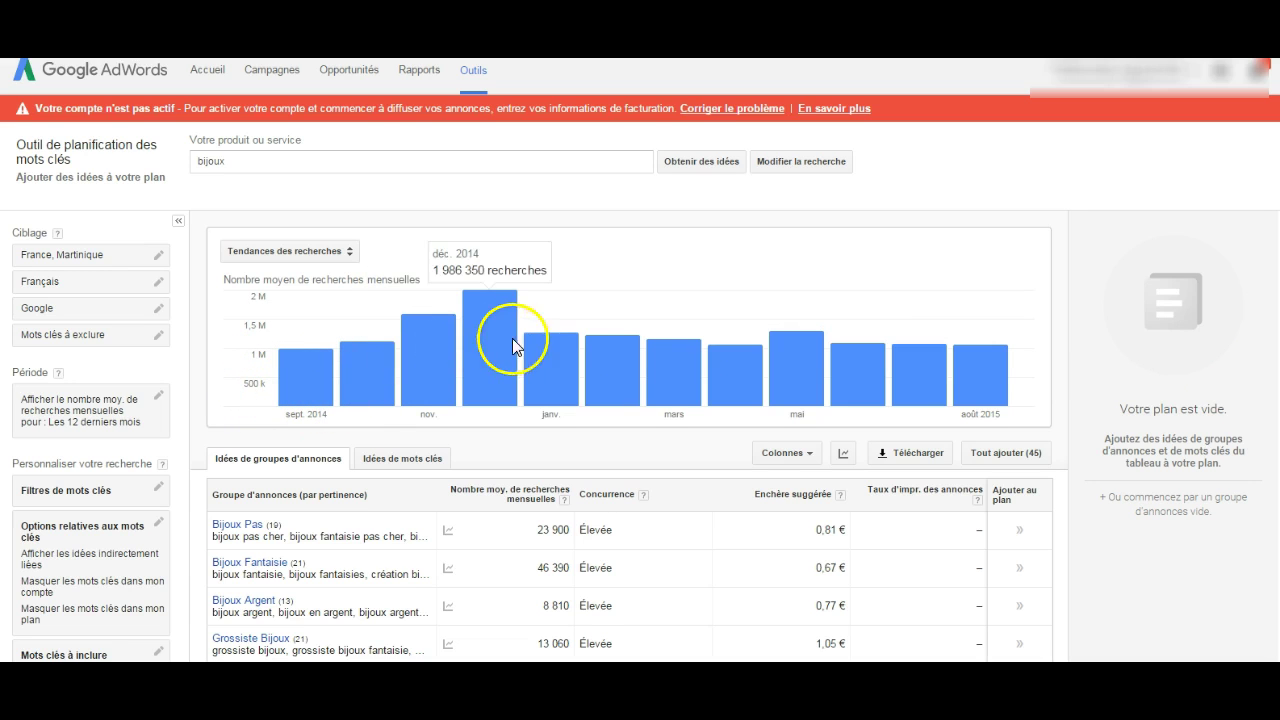
mouse_move(1002, 390)
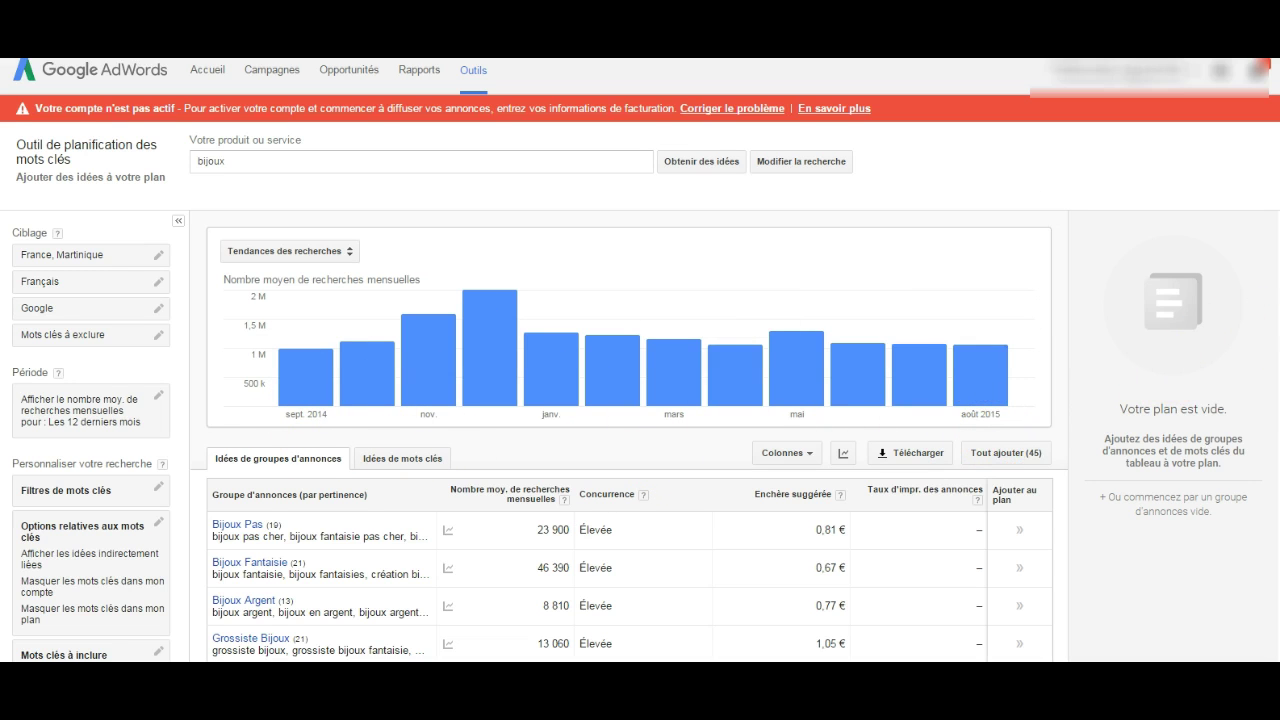
scroll(629, 435, "down", 2)
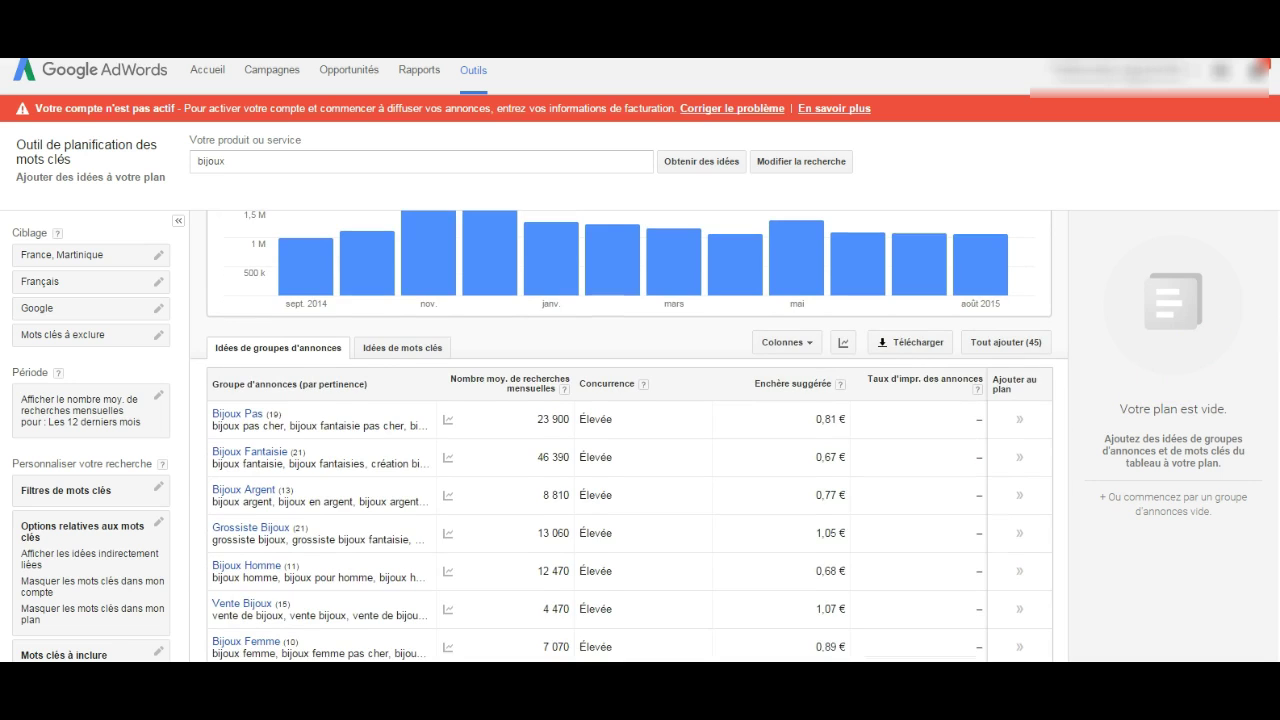
scroll(629, 435, "down", 1)
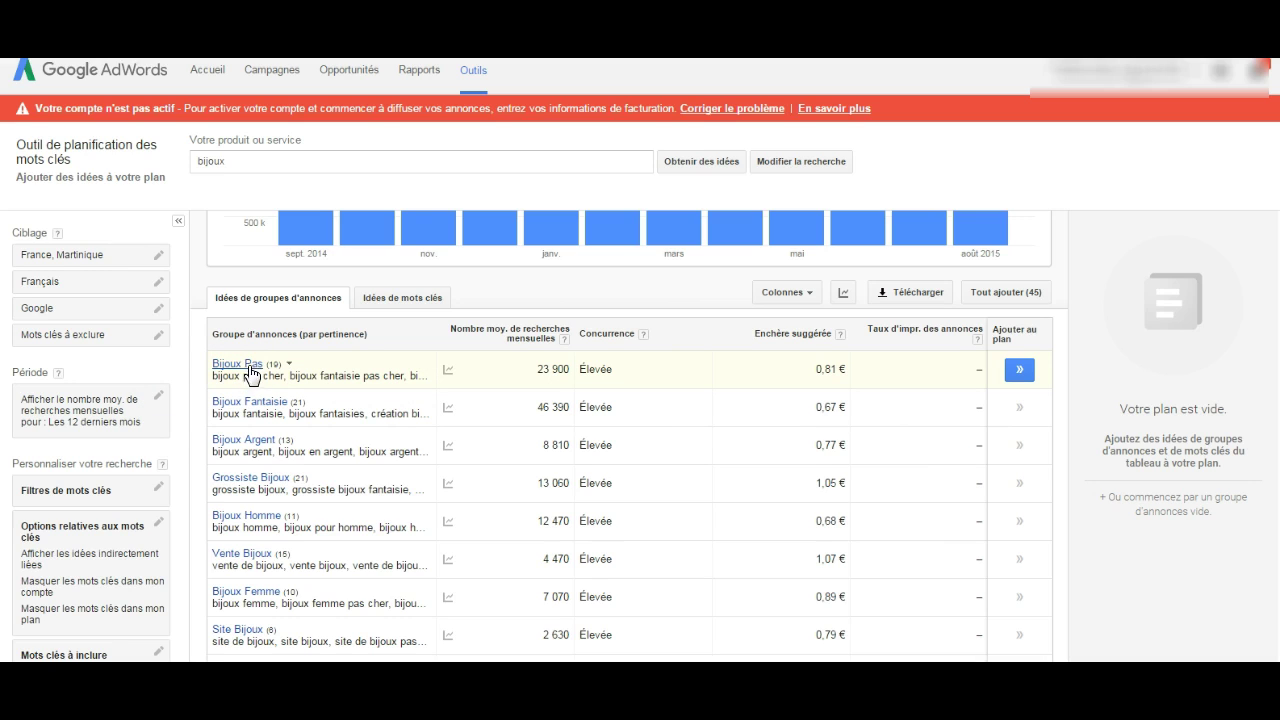
left_click(253, 370)
left_click(267, 410)
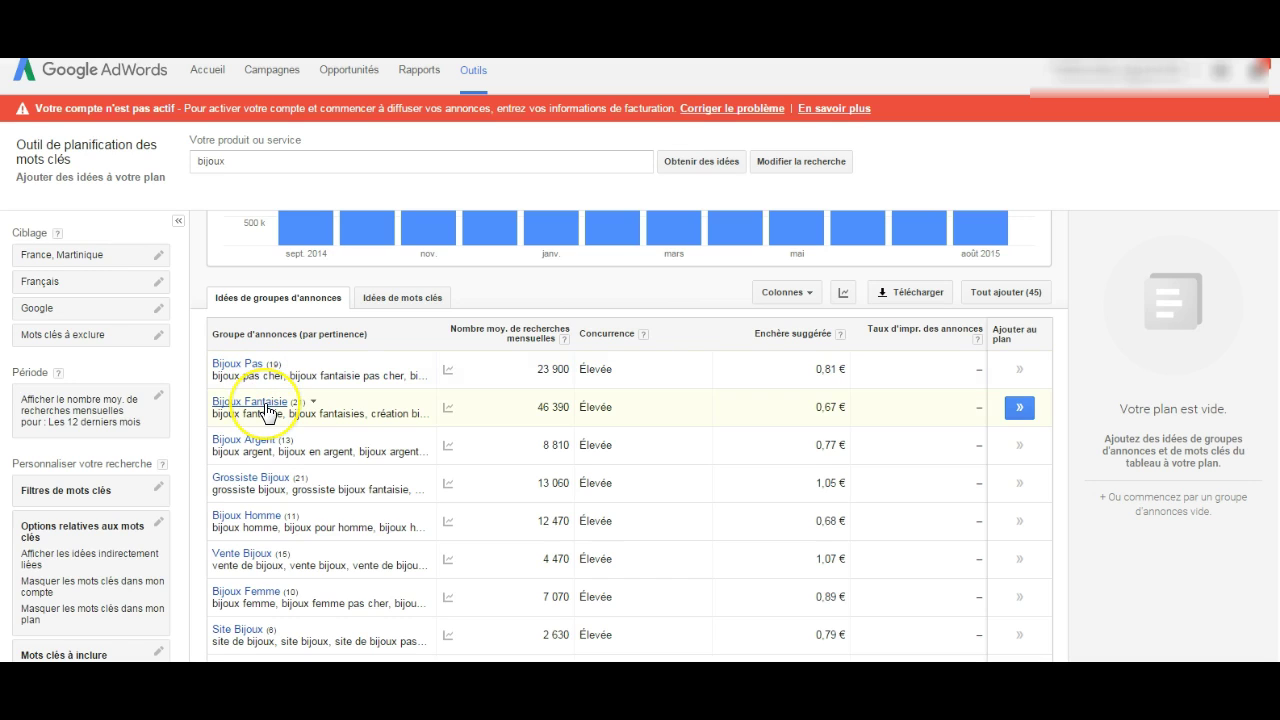
left_click(246, 446)
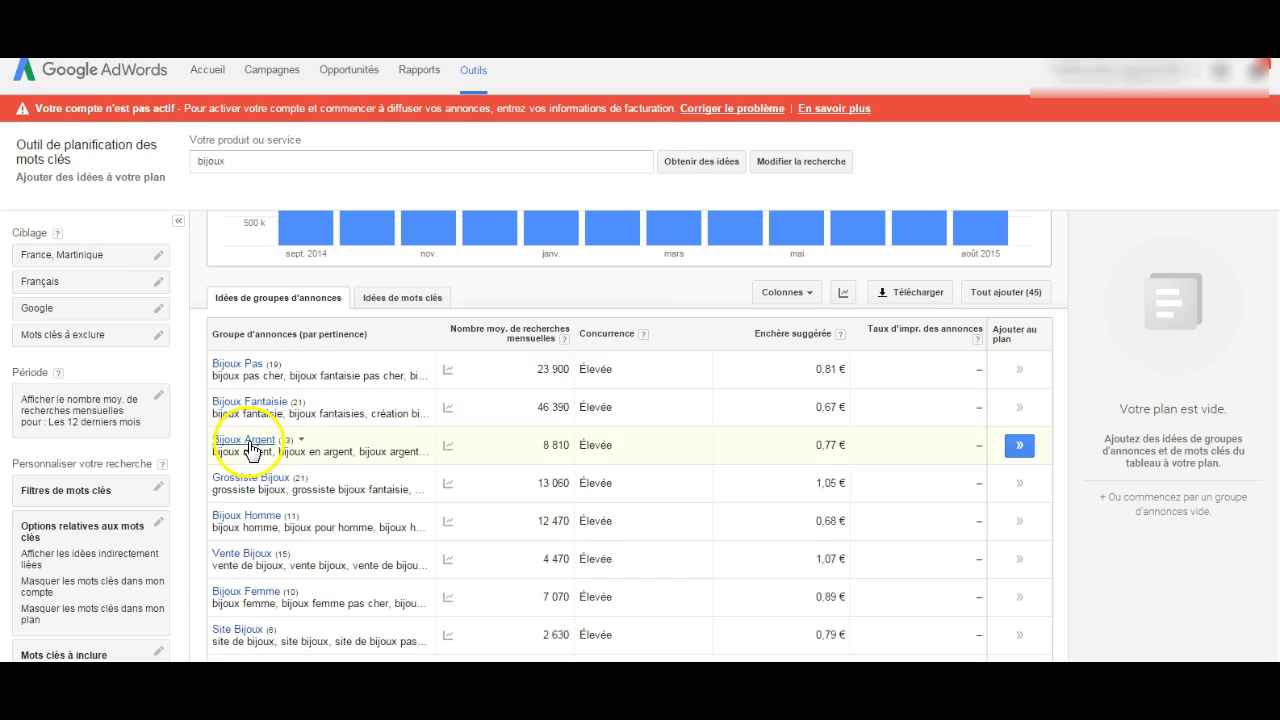
left_click(250, 410)
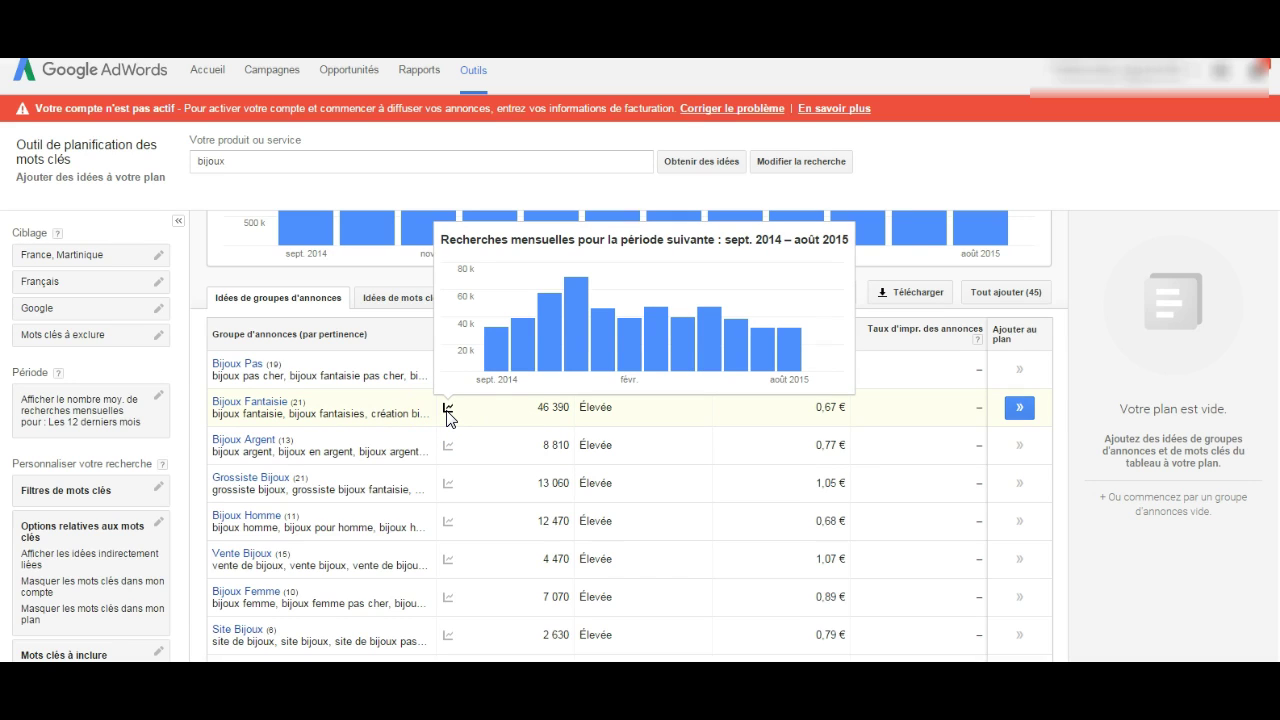
left_click(541, 411)
left_click(541, 411)
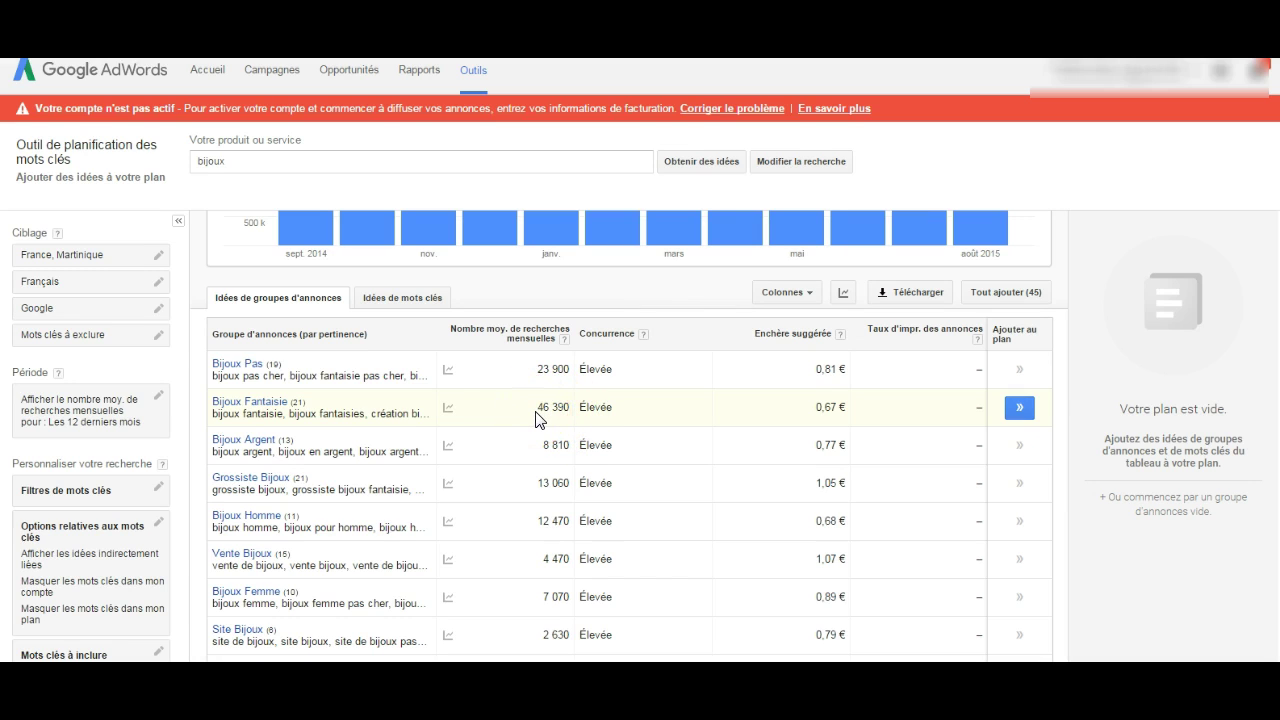
left_click(540, 404)
Open the Bijoux Fantaisie ad group and examine its keywords, including the monthly trend and competition of "bijoux fantaisie".
left_click(248, 406)
left_click(248, 408)
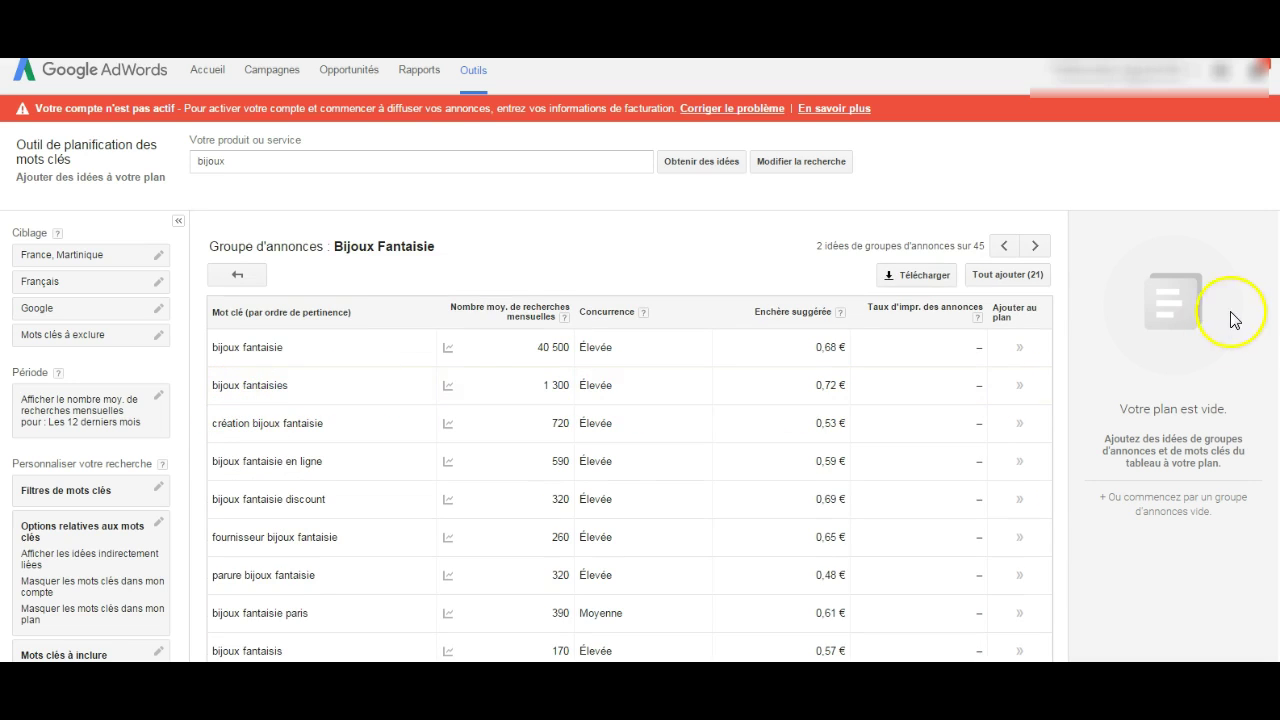
scroll(630, 490, "down", 2)
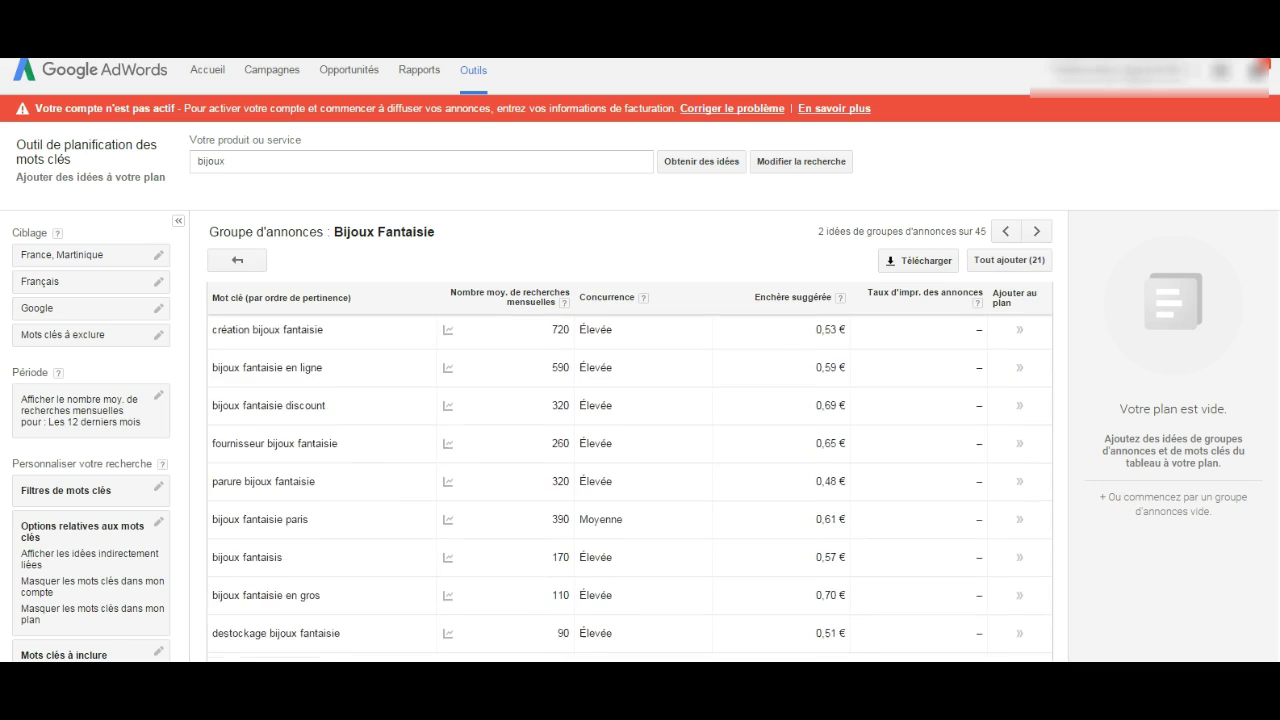
scroll(630, 490, "down", 2)
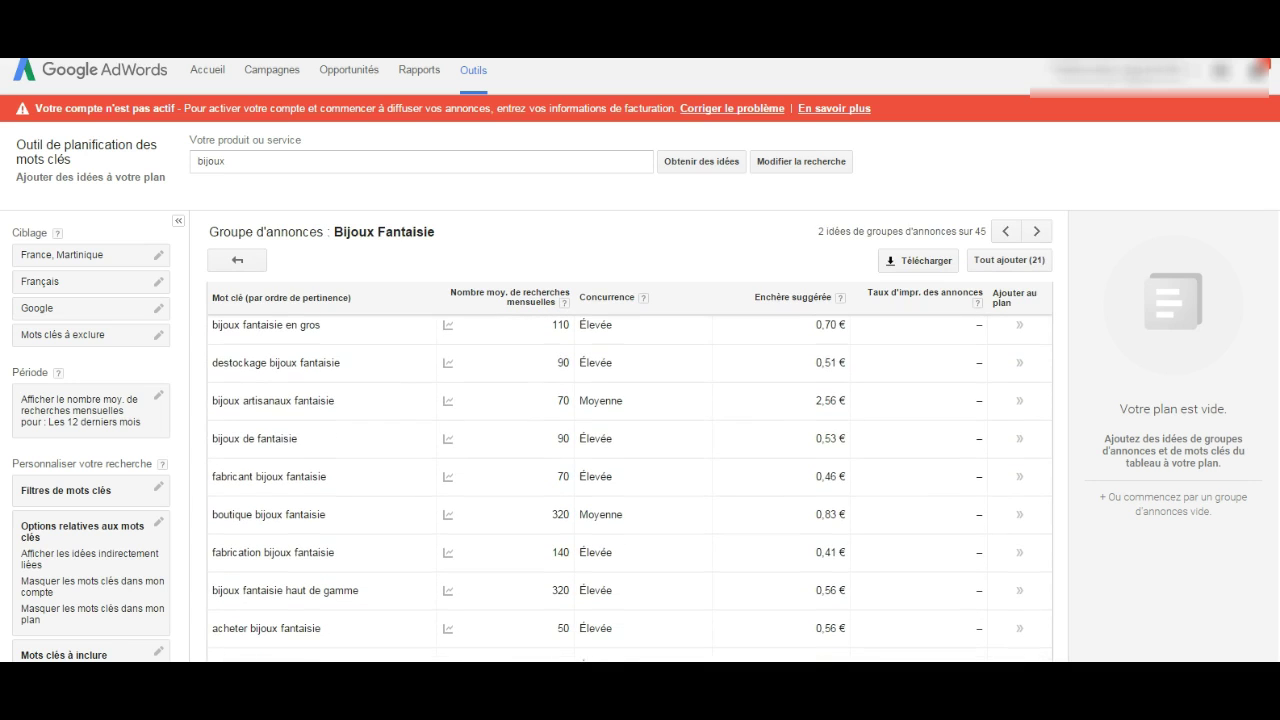
scroll(630, 488, "down", 2)
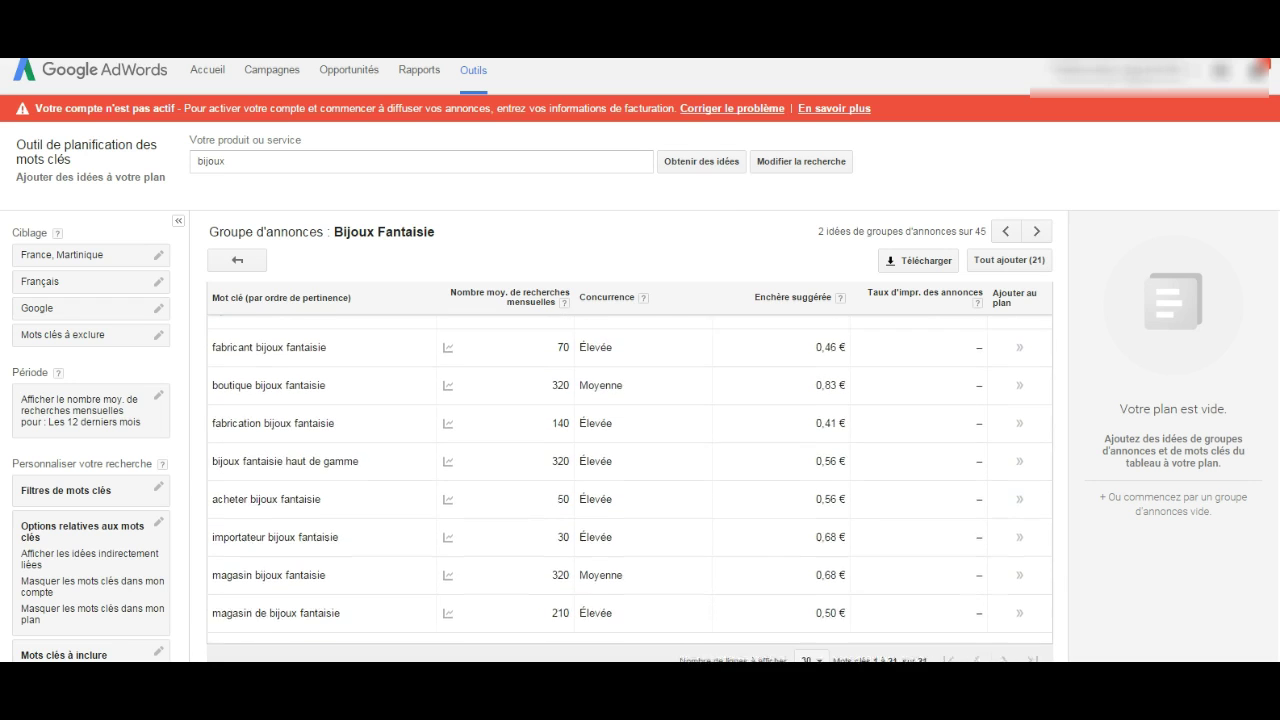
scroll(630, 490, "up", 3)
scroll(630, 490, "up", 2)
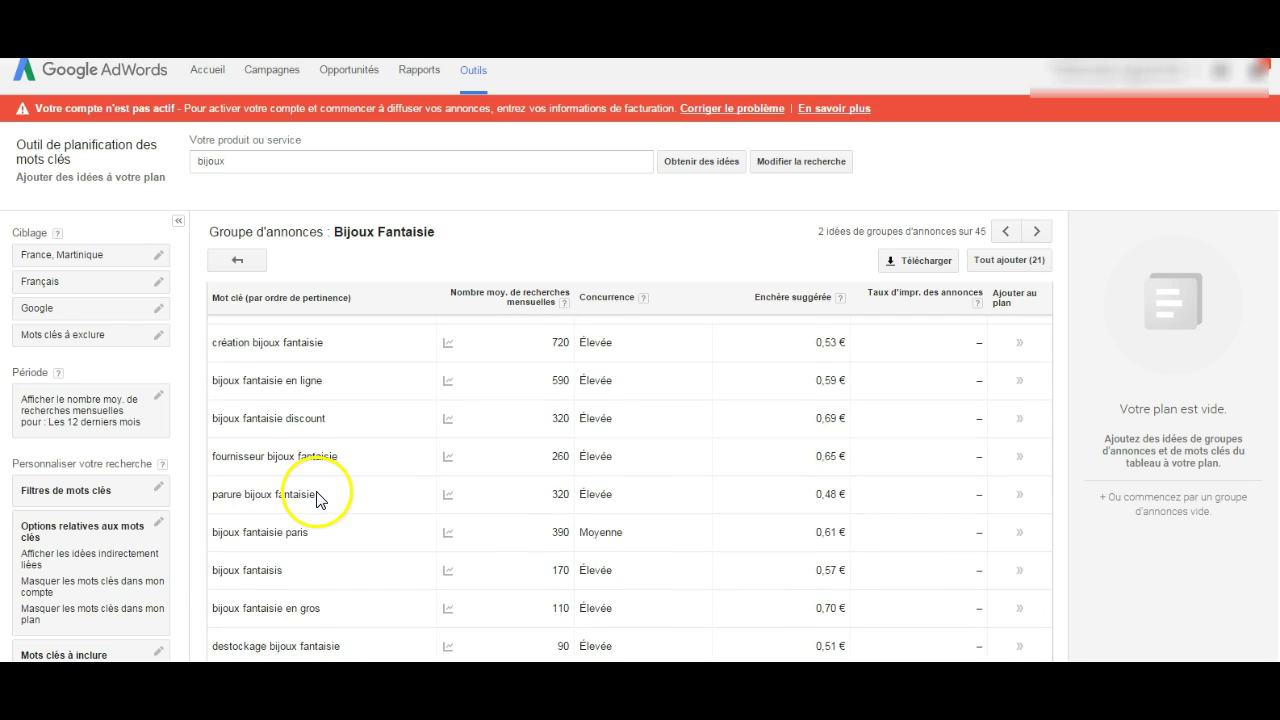
scroll(630, 490, "up", 1)
scroll(630, 490, "up", 1)
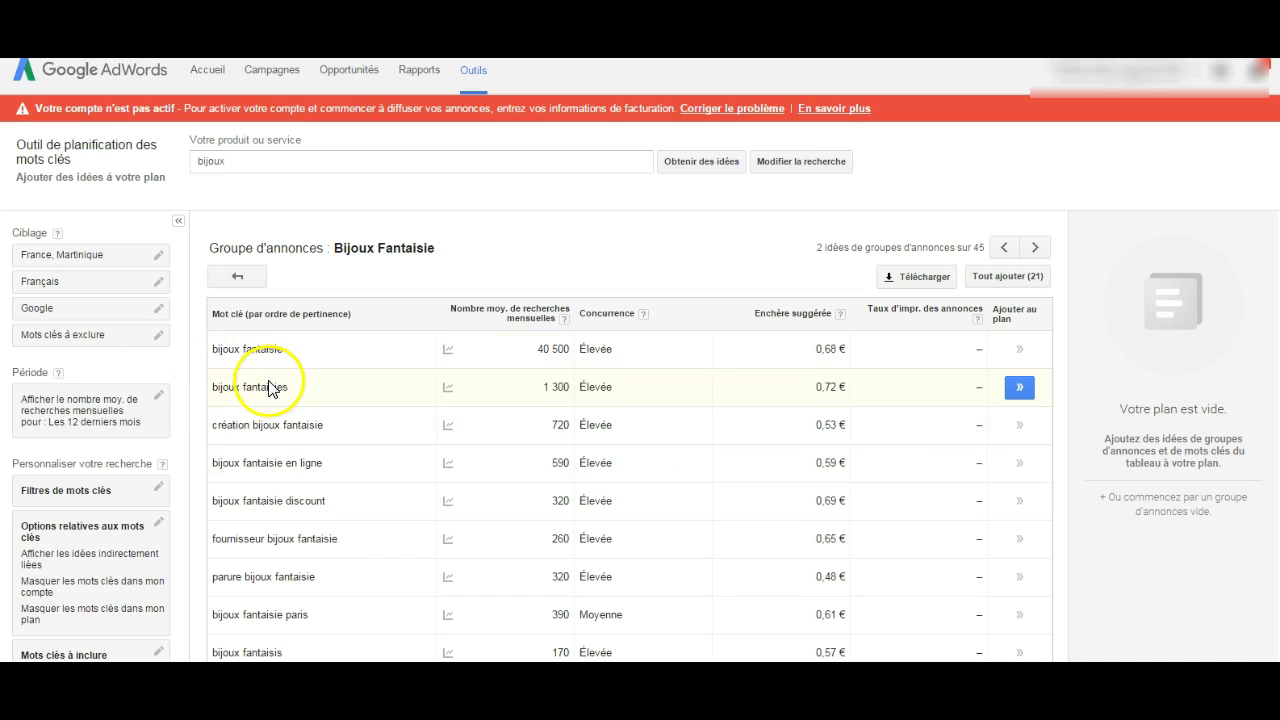
mouse_move(450, 355)
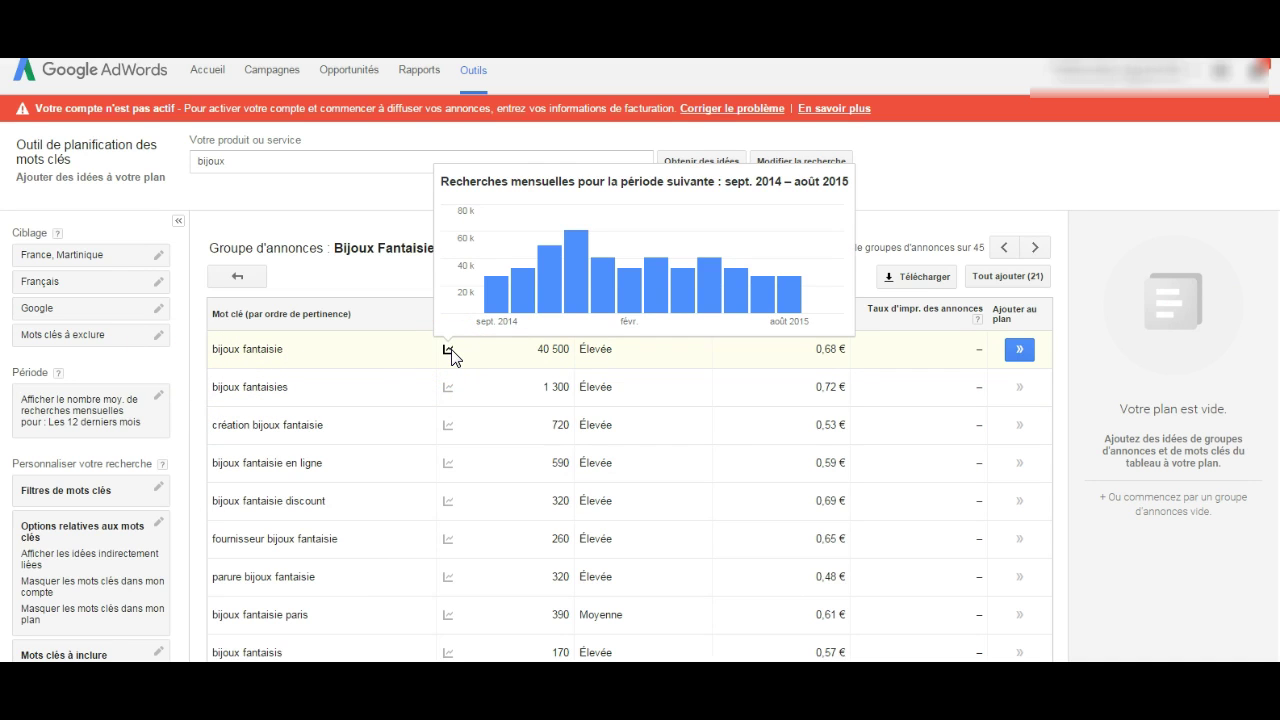
mouse_move(573, 296)
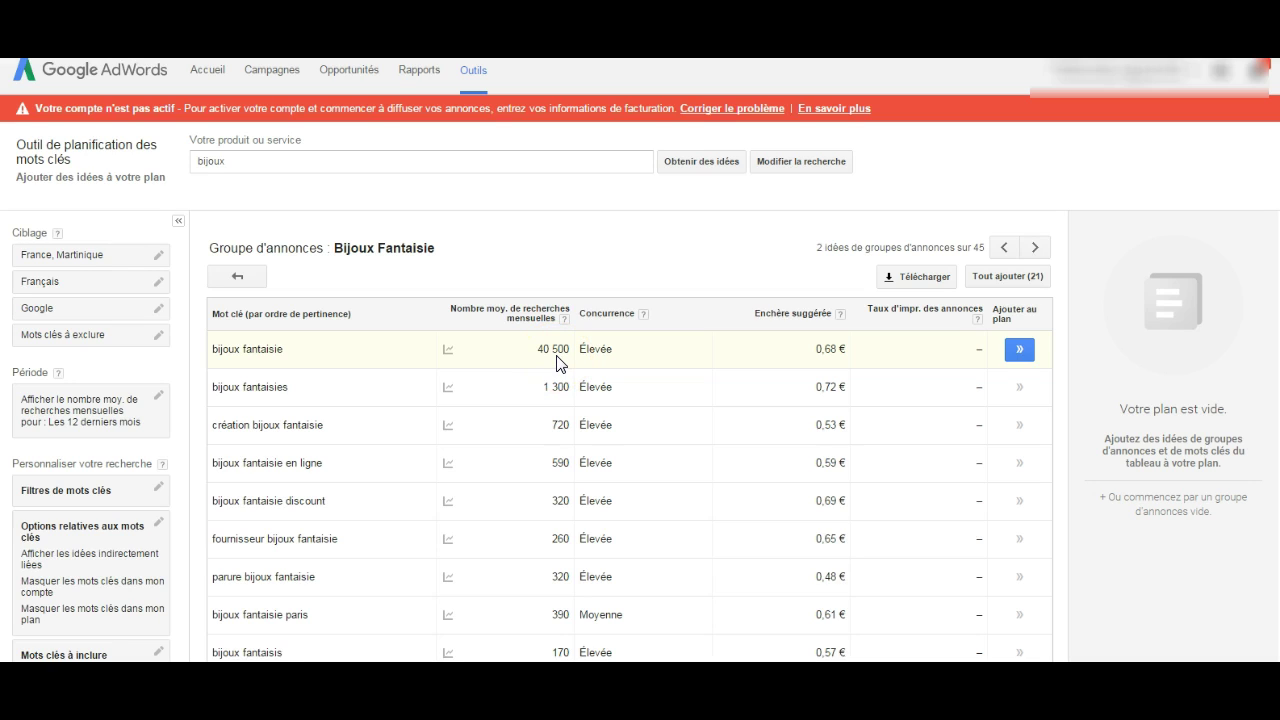
left_click(610, 360)
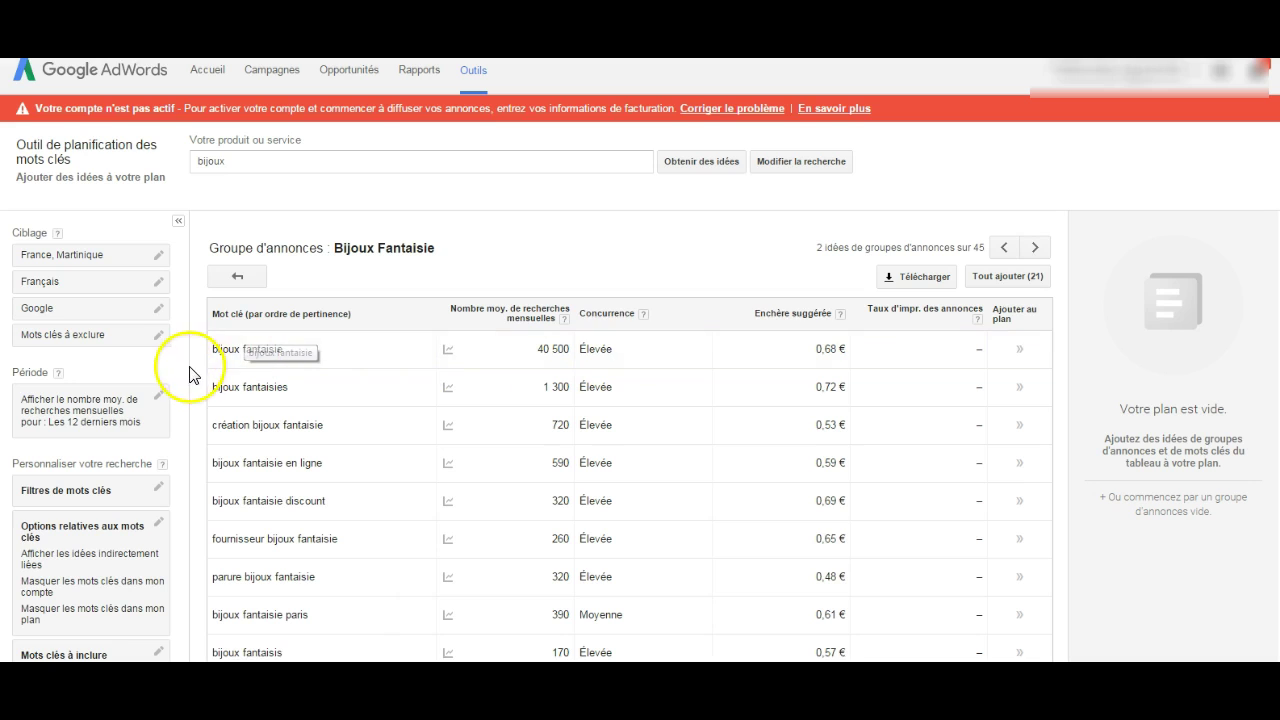
Copy the keyword "bijoux fantaisie" from the ad group and search Google for it in a new browser tab.
left_click_drag(214, 348, 292, 350)
key("ctrl+c")
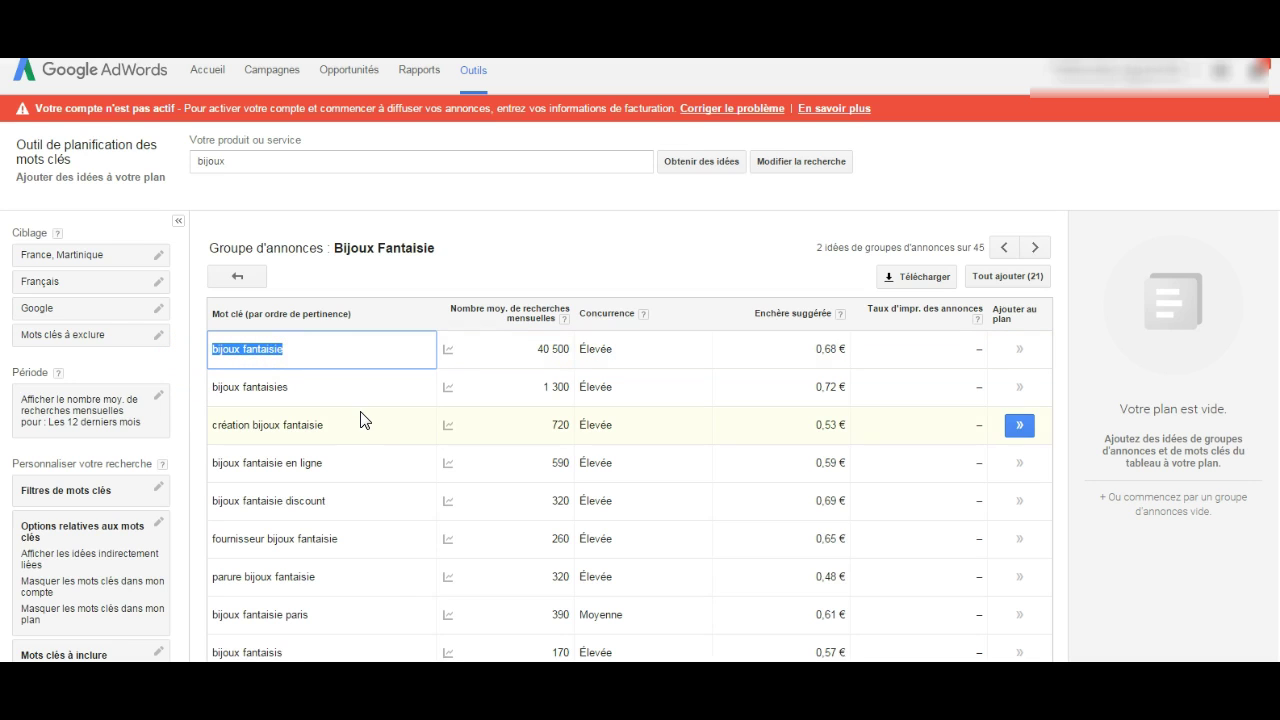
key("ctrl+t")
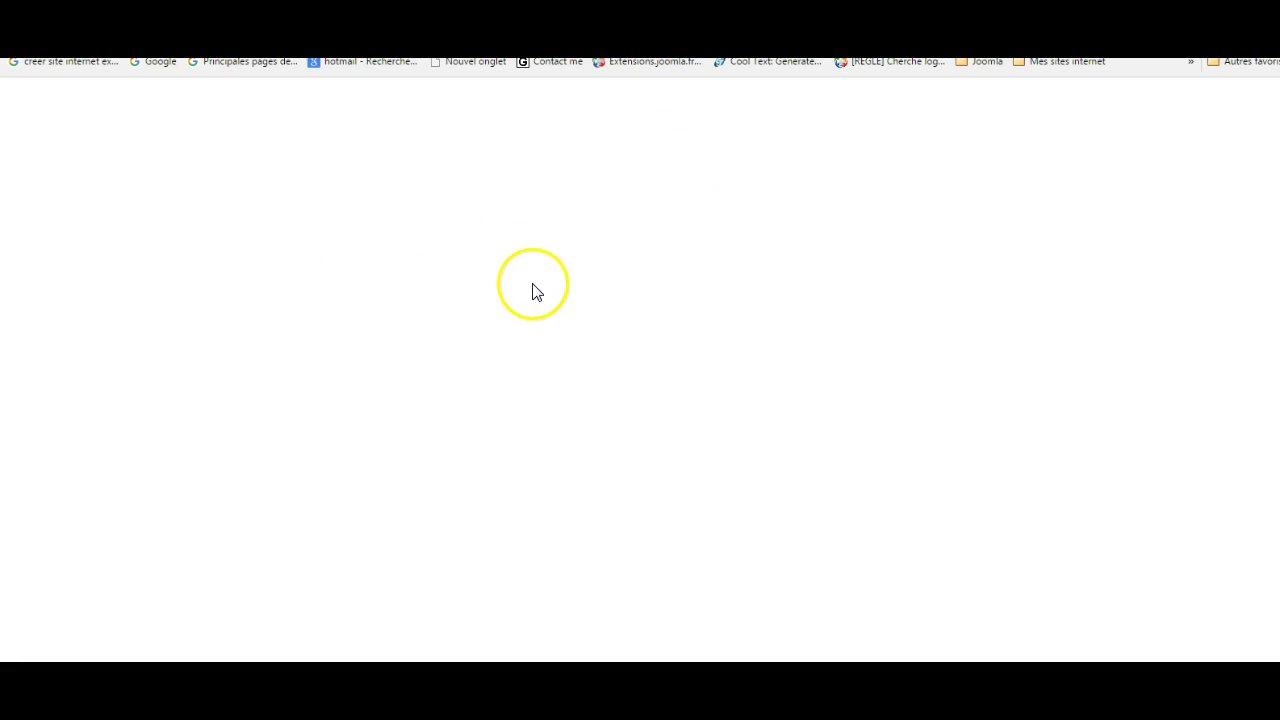
left_click(512, 315)
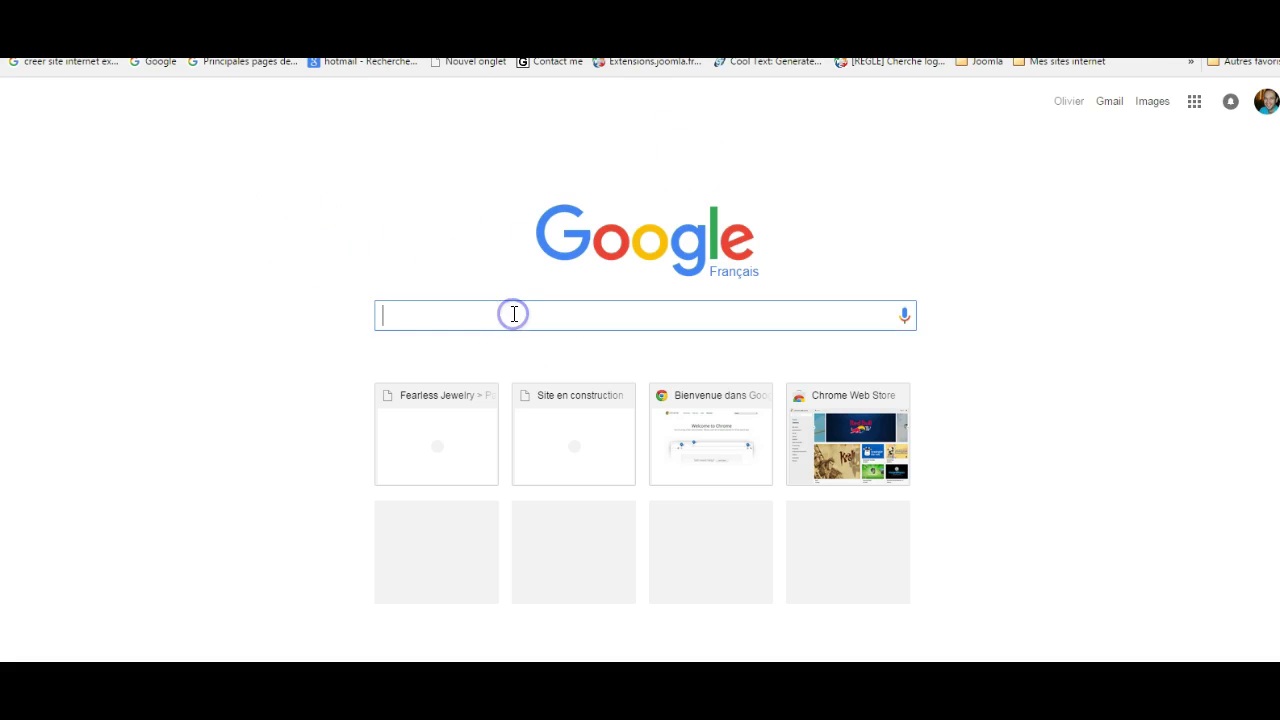
type("bijoux fantaisie")
key("Return")
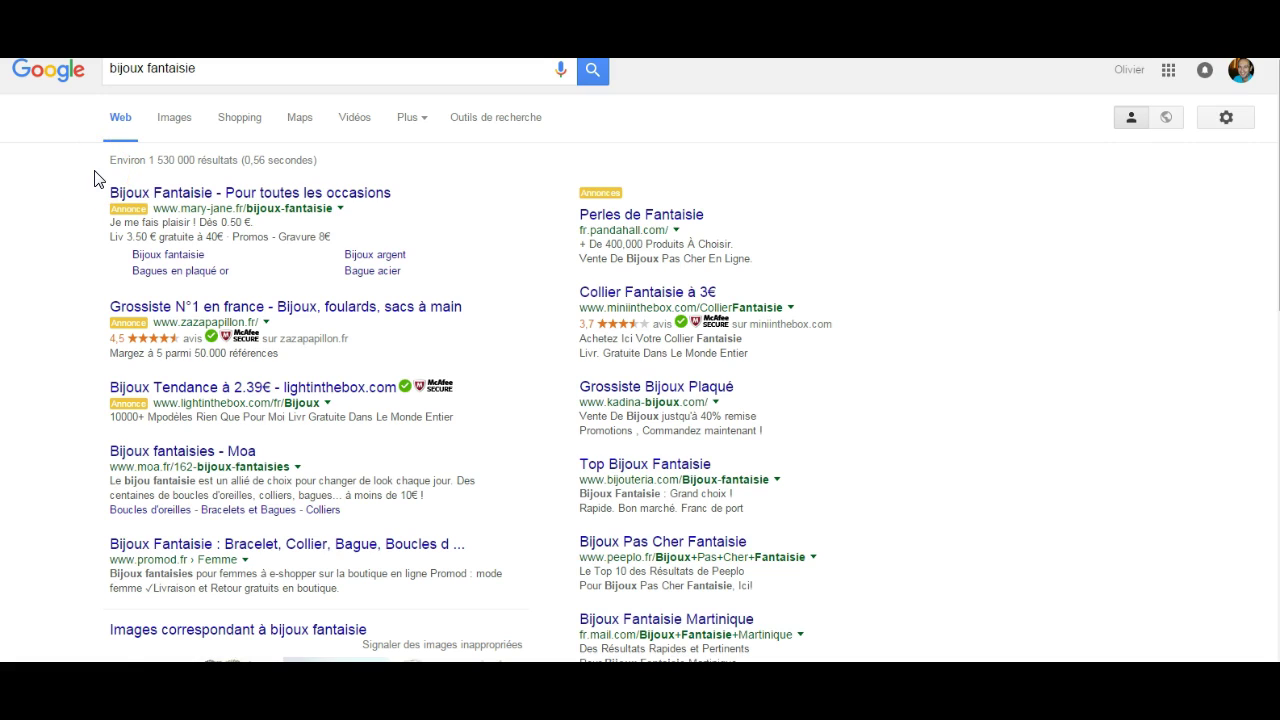
Shorten the Google query to the single word "bijoux" and run the search.
left_click(223, 72)
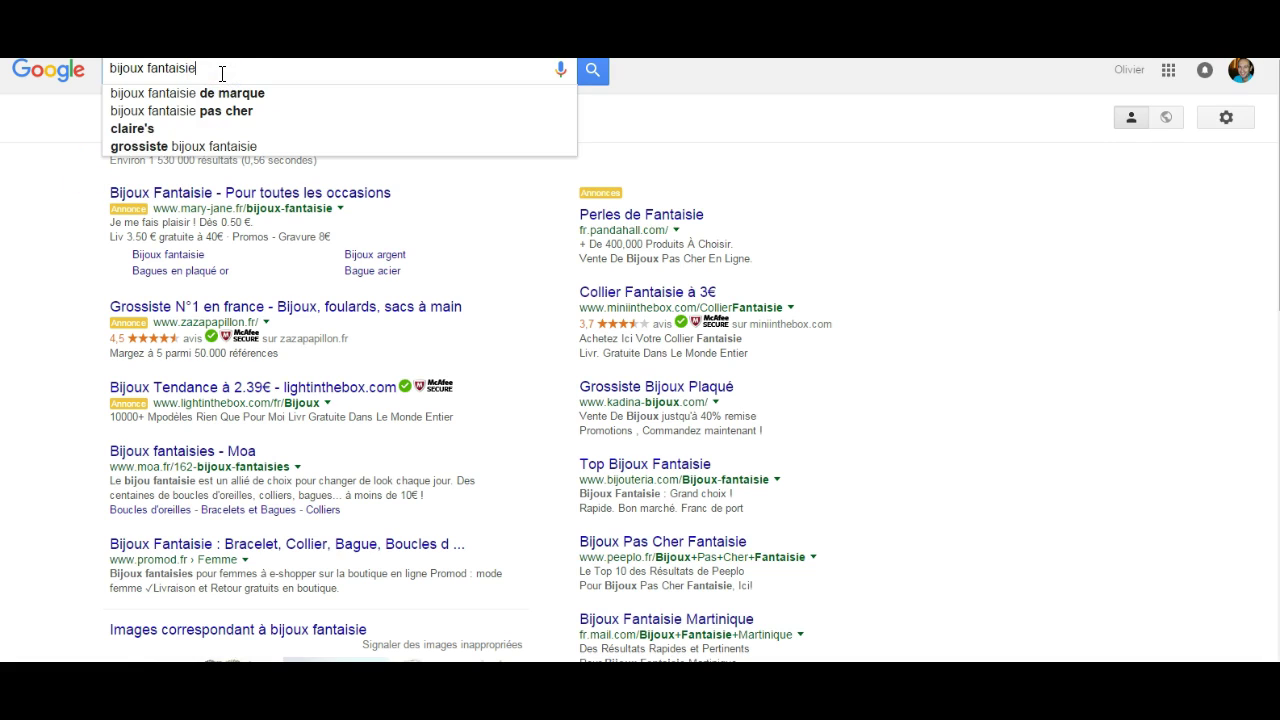
key("BackSpace")
key("BackSpace")
key("BackSpace")
key("BackSpace")
key("BackSpace")
key("BackSpace")
key("BackSpace")
key("BackSpace")
key("BackSpace")
key("BackSpace")
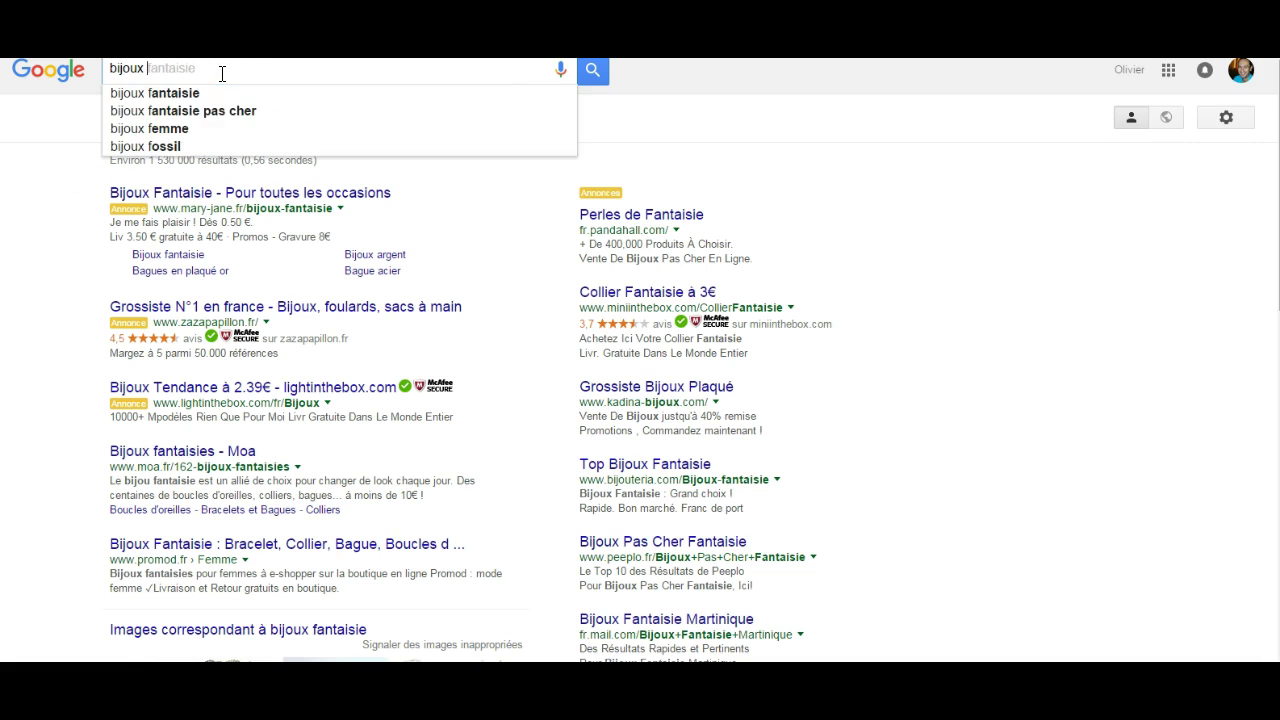
left_click(77, 343)
left_click(145, 163)
Replace the query with the copied keyword "bijoux fantaisie" and search Google for it again.
left_click_drag(163, 71, 92, 85)
key("ctrl+v")
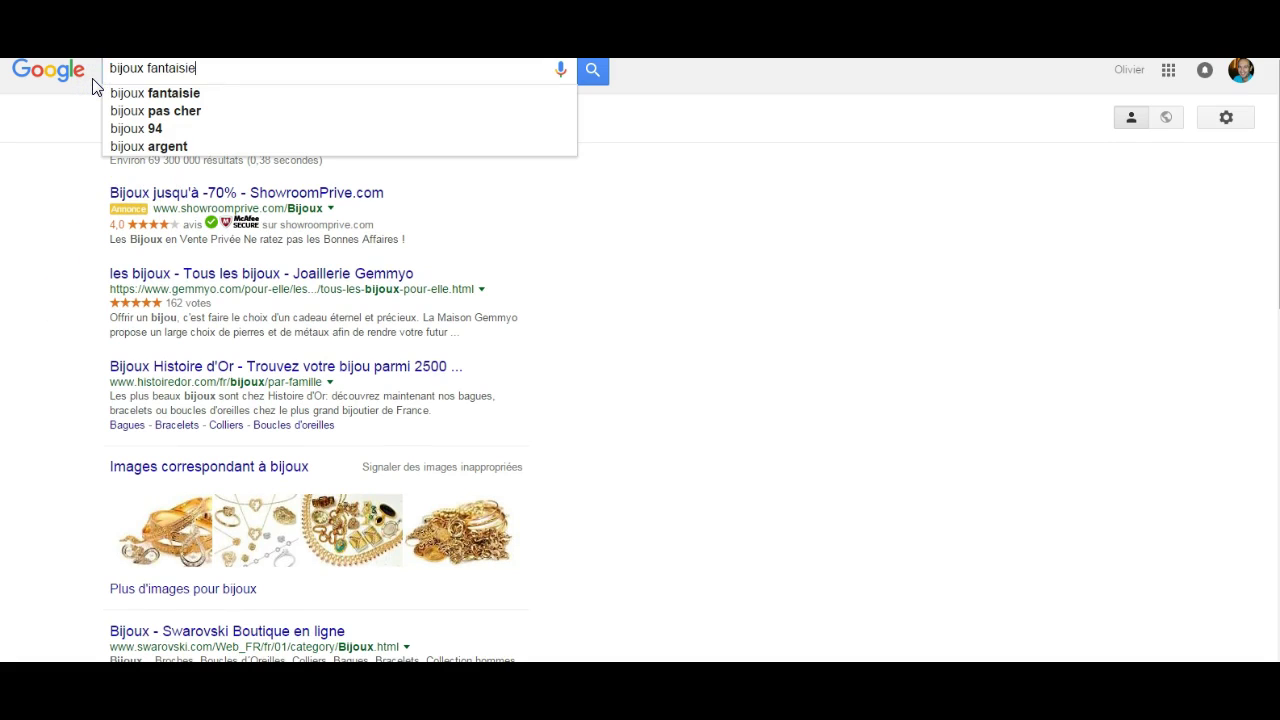
key("Return")
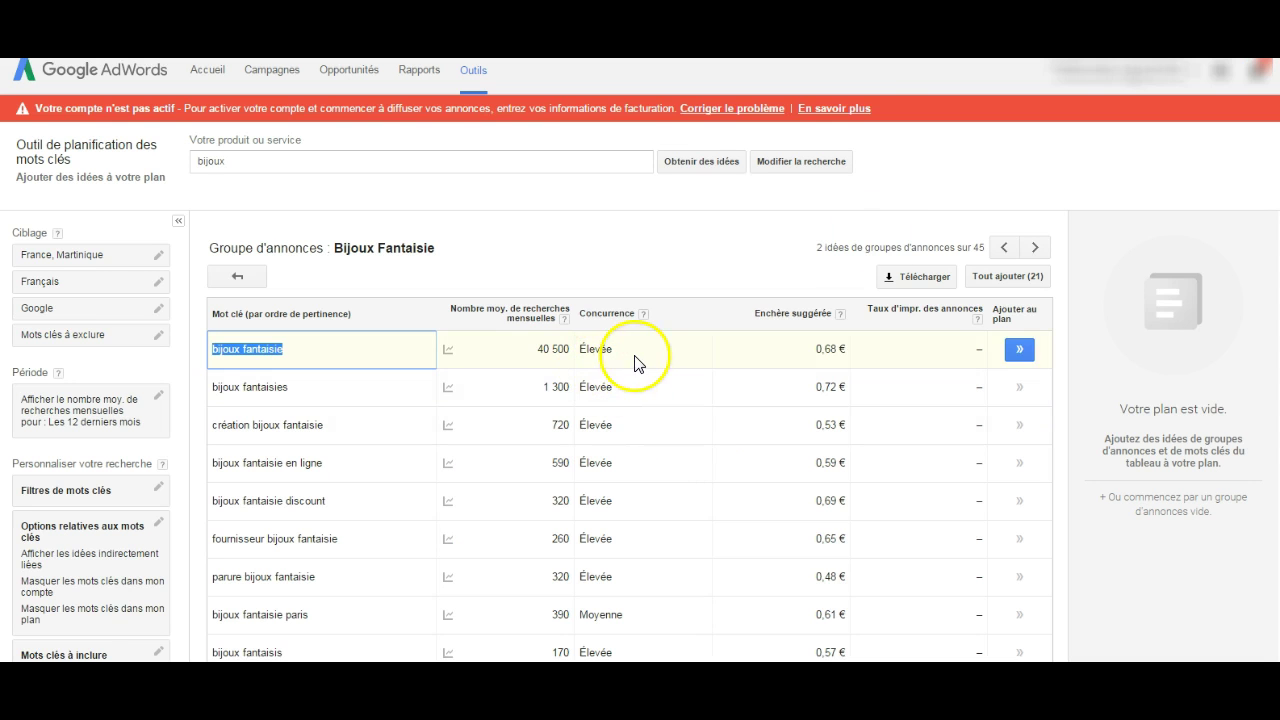
Return to the AdWords keyword planner and compare the search volume and competition of "bijoux fantaisie" with those of "bijoux fantaisie paris".
left_click(660, 380)
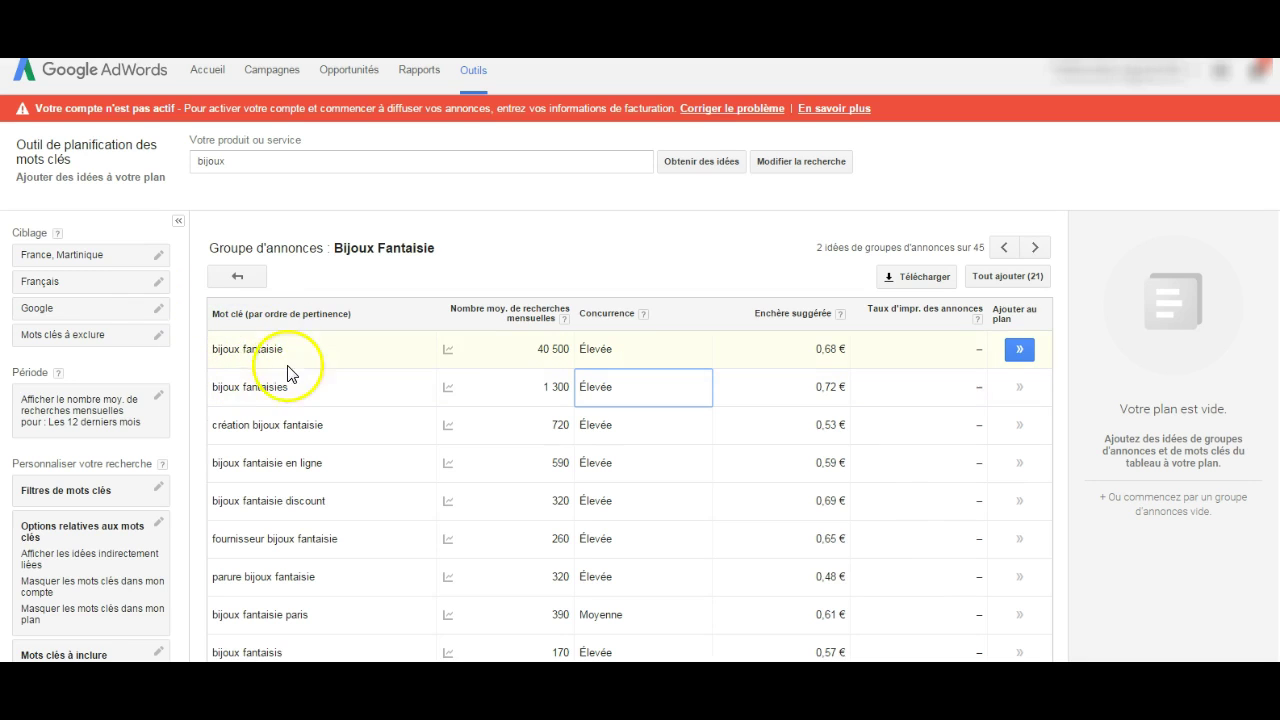
left_click(549, 353)
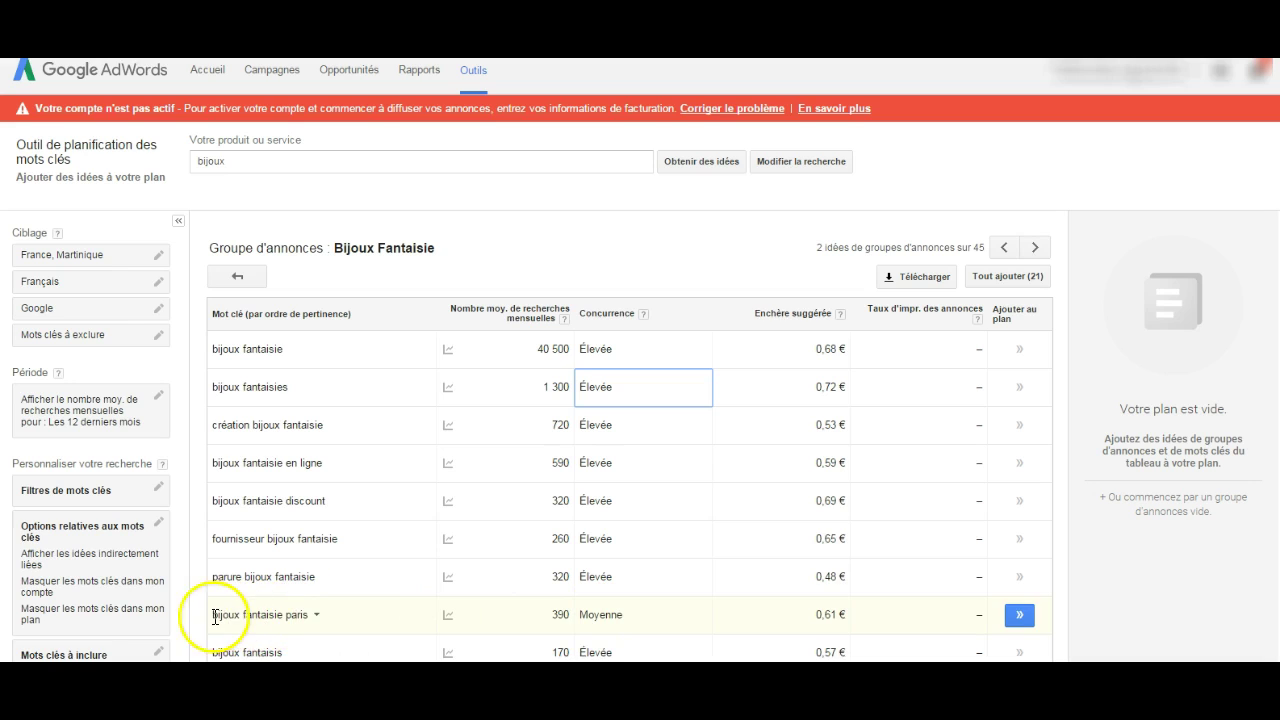
mouse_move(215, 616)
left_mouse_down()
mouse_move(314, 624)
mouse_move(231, 658)
mouse_move(220, 620)
mouse_move(314, 634)
mouse_move(233, 622)
left_mouse_up()
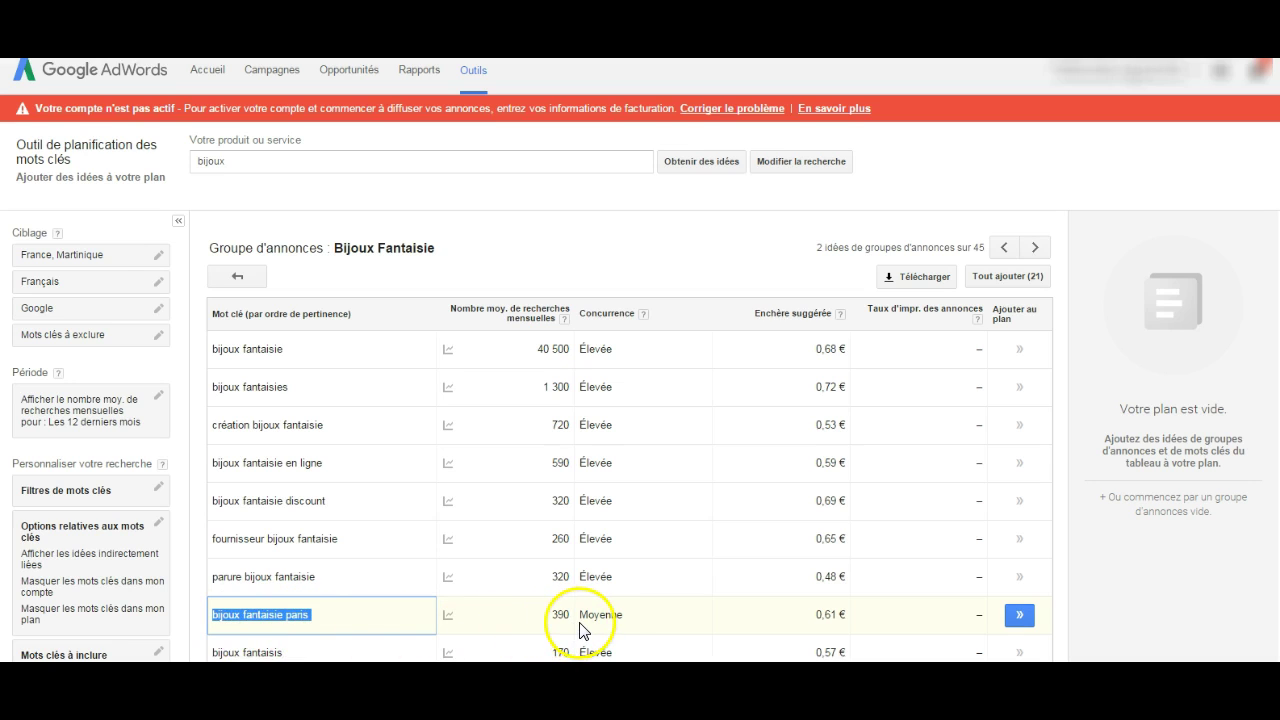
left_click_drag(417, 614, 236, 604)
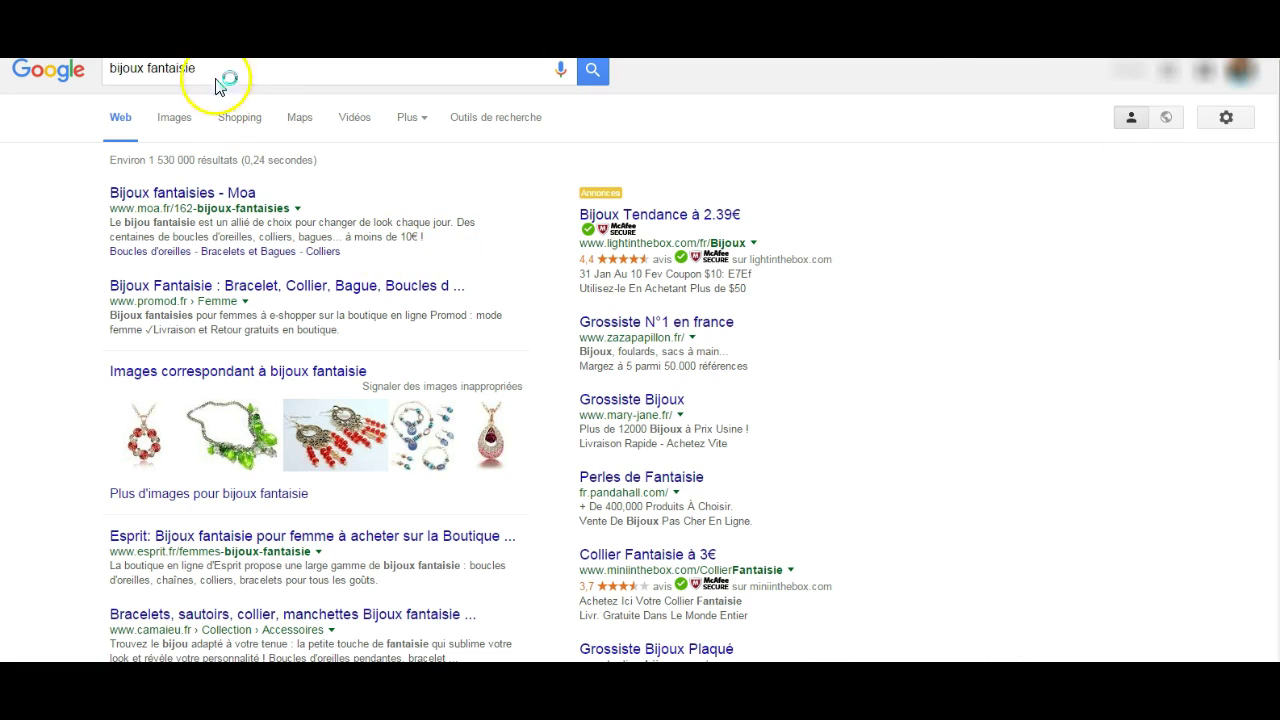
Switch to the Google results and extend the query to search for "bijoux fantaisie paris".
left_click_drag(215, 68, 129, 70)
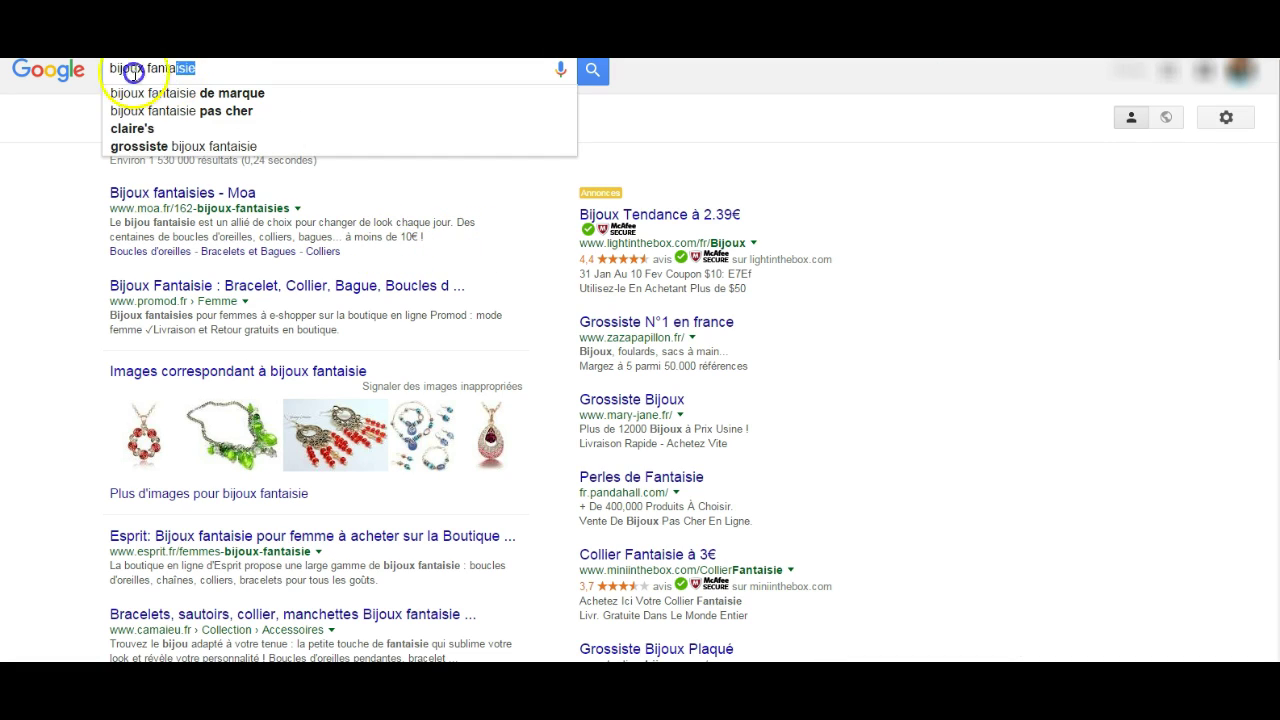
key("Right")
type("paris")
key("Return")
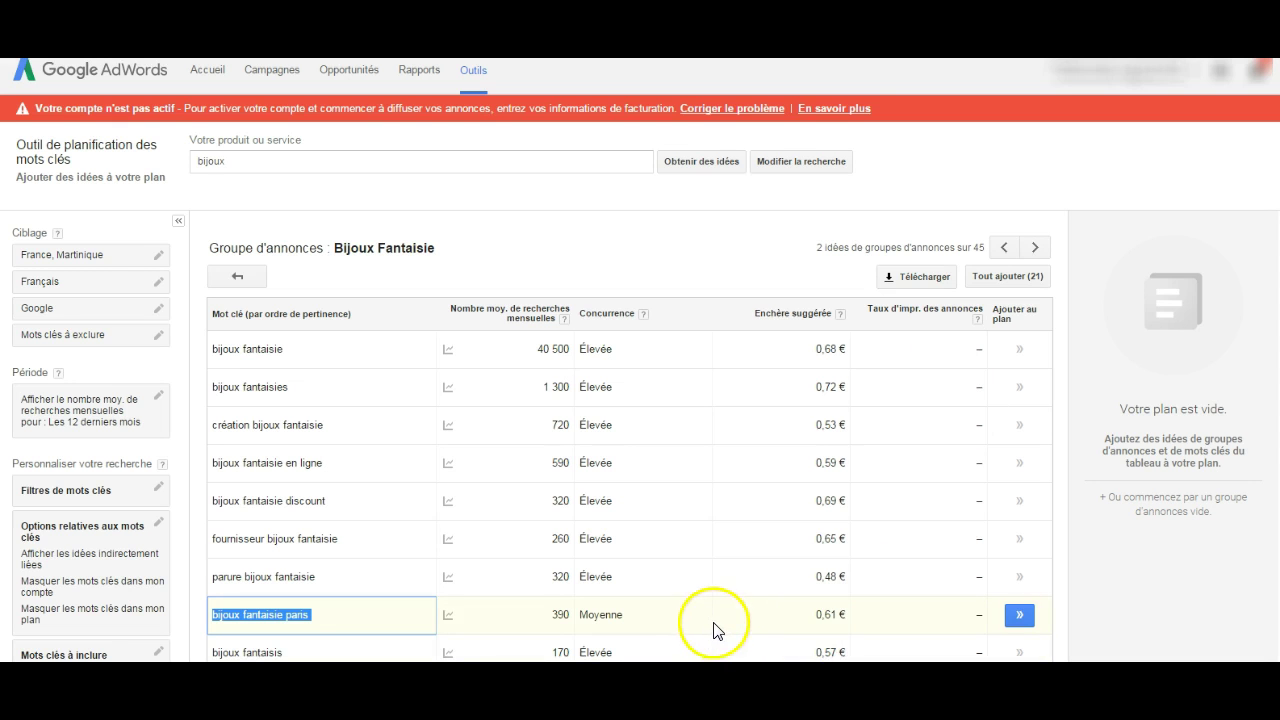
Back in the AdWords keyword planner, examine the competition of all keywords in the Bijoux Fantaisie ad group, starting from "bijoux fantaisie paris".
left_click(686, 625)
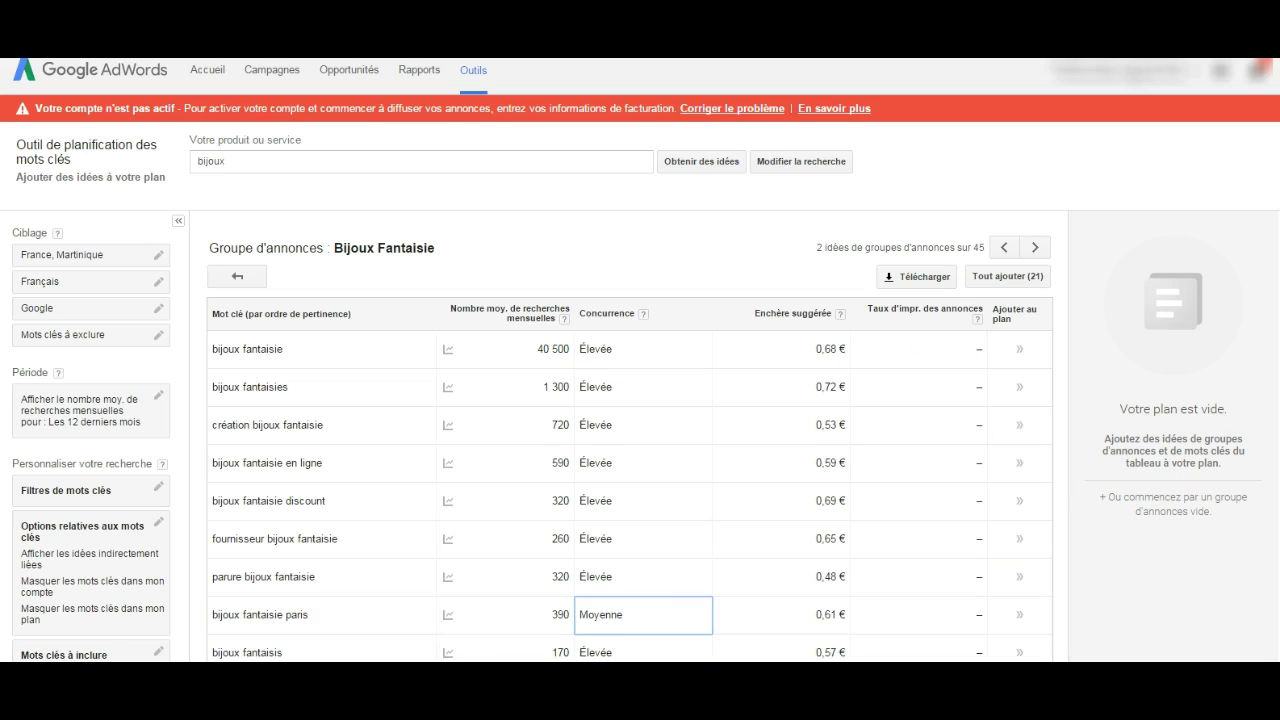
scroll(640, 480, "down", 5)
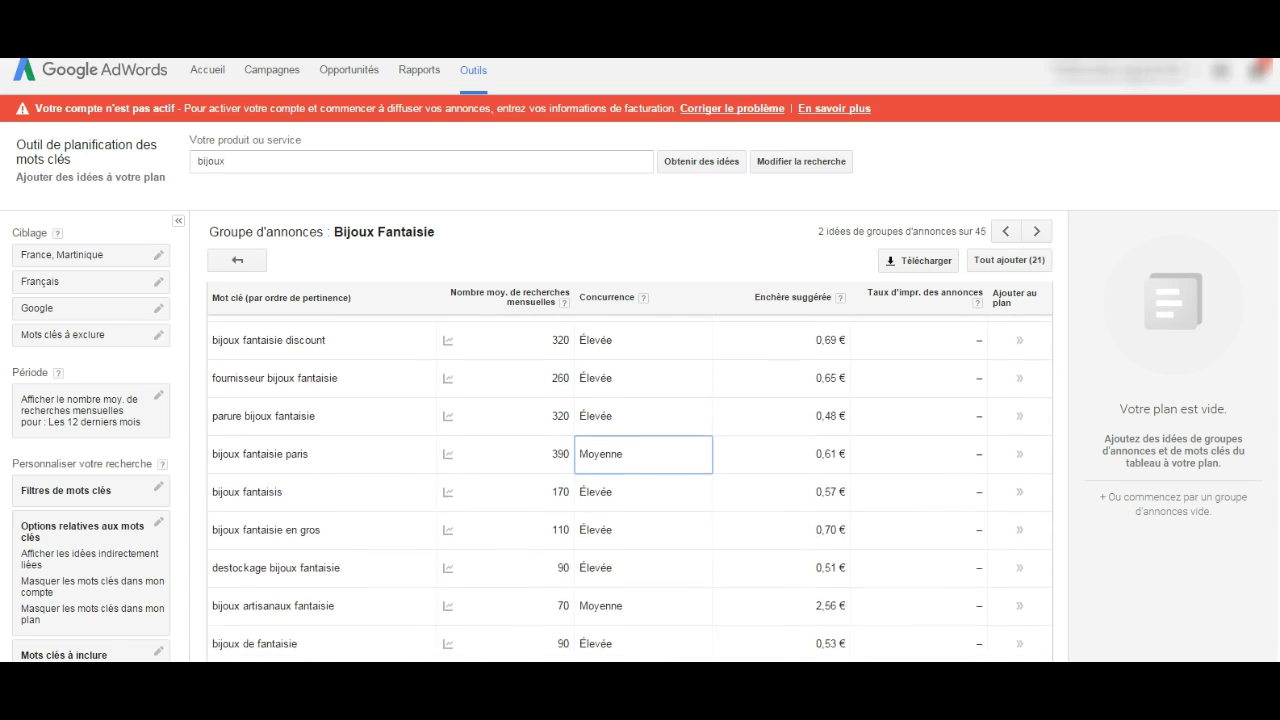
scroll(630, 487, "down", 2)
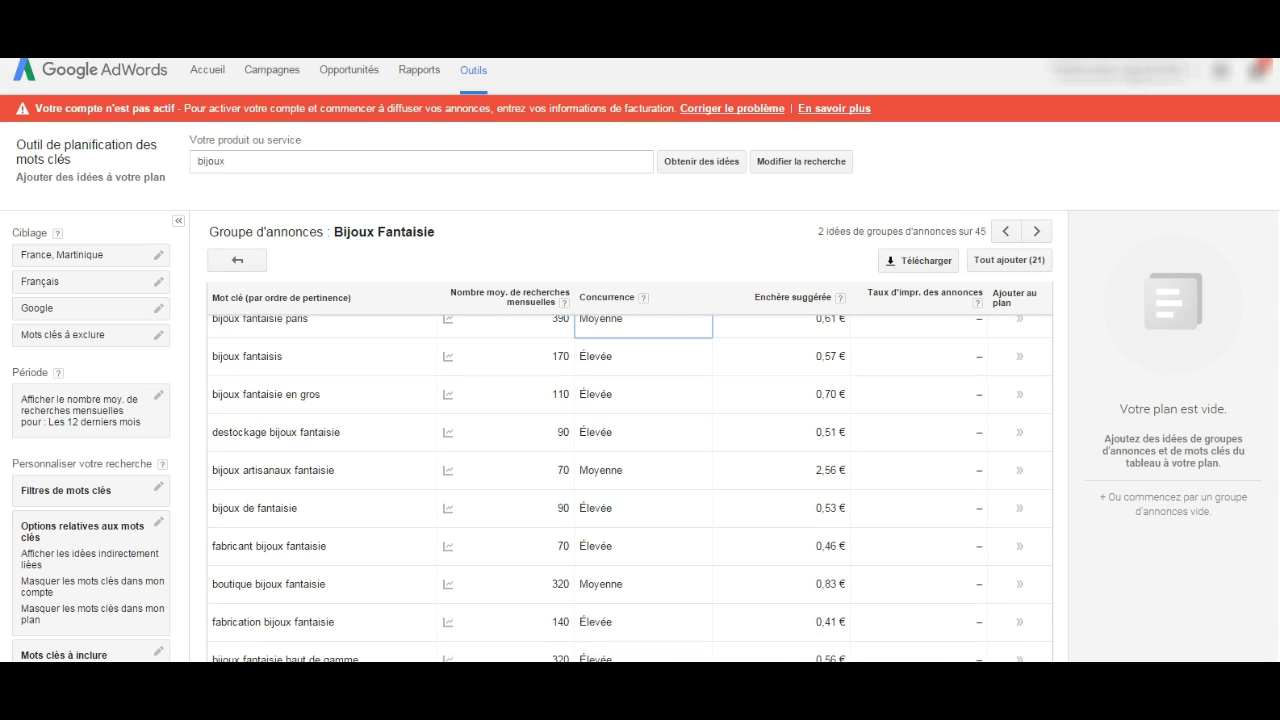
scroll(630, 488, "down", 5)
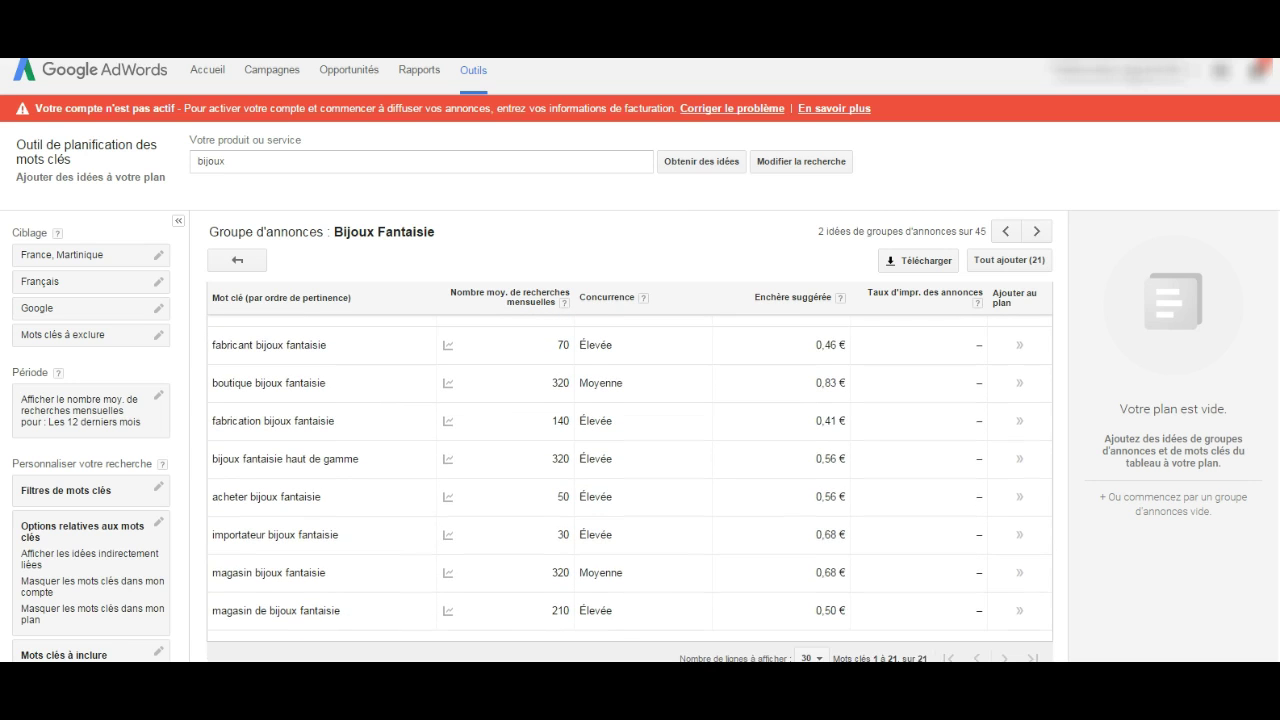
scroll(630, 488, "up", 12)
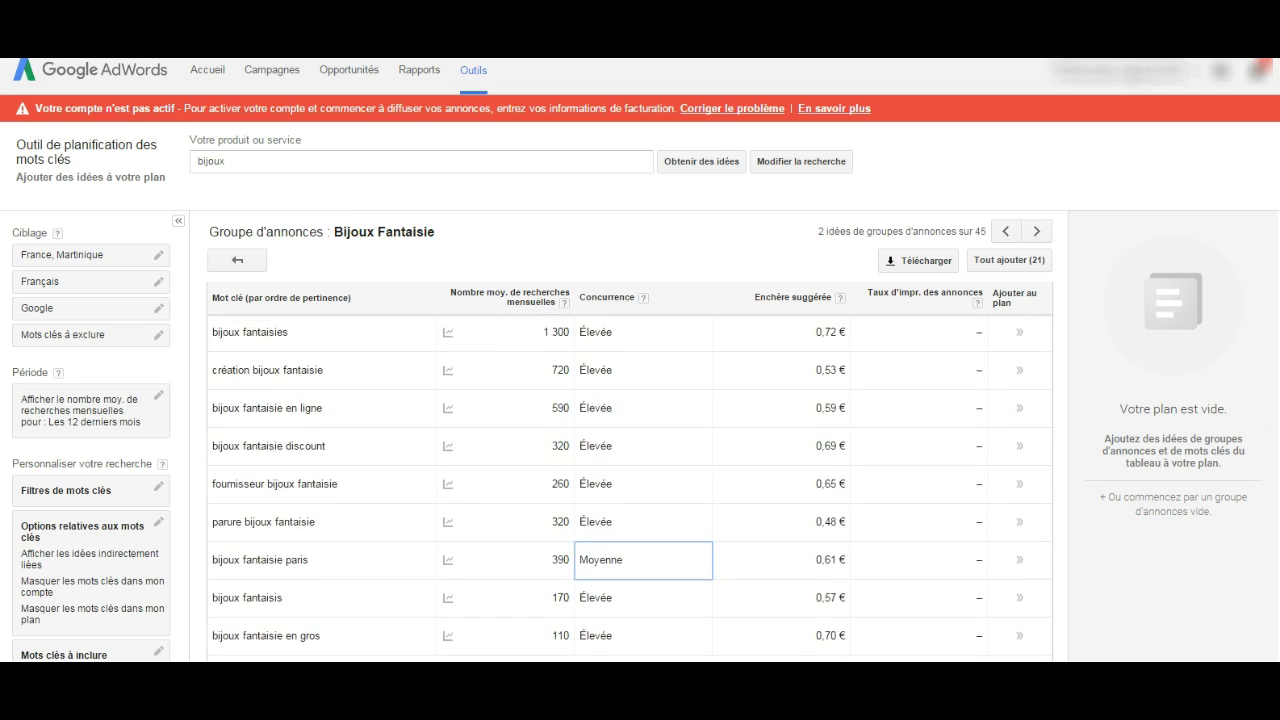
scroll(630, 488, "up", 1)
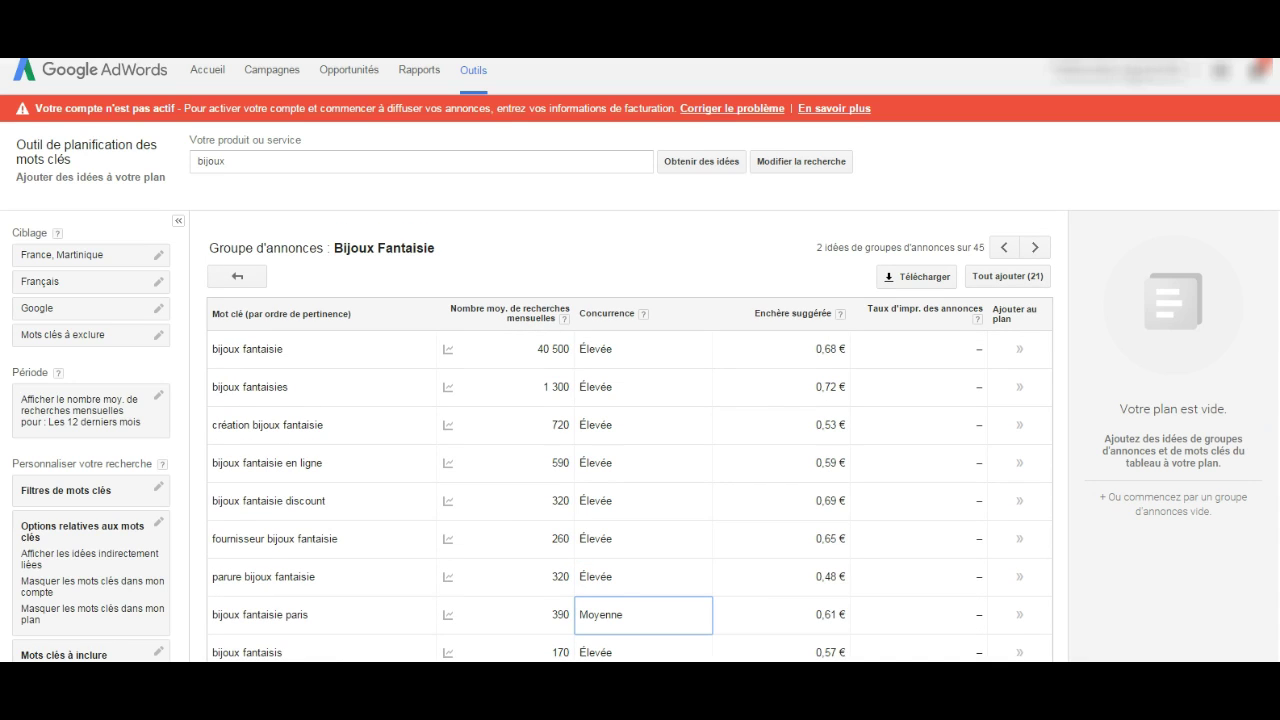